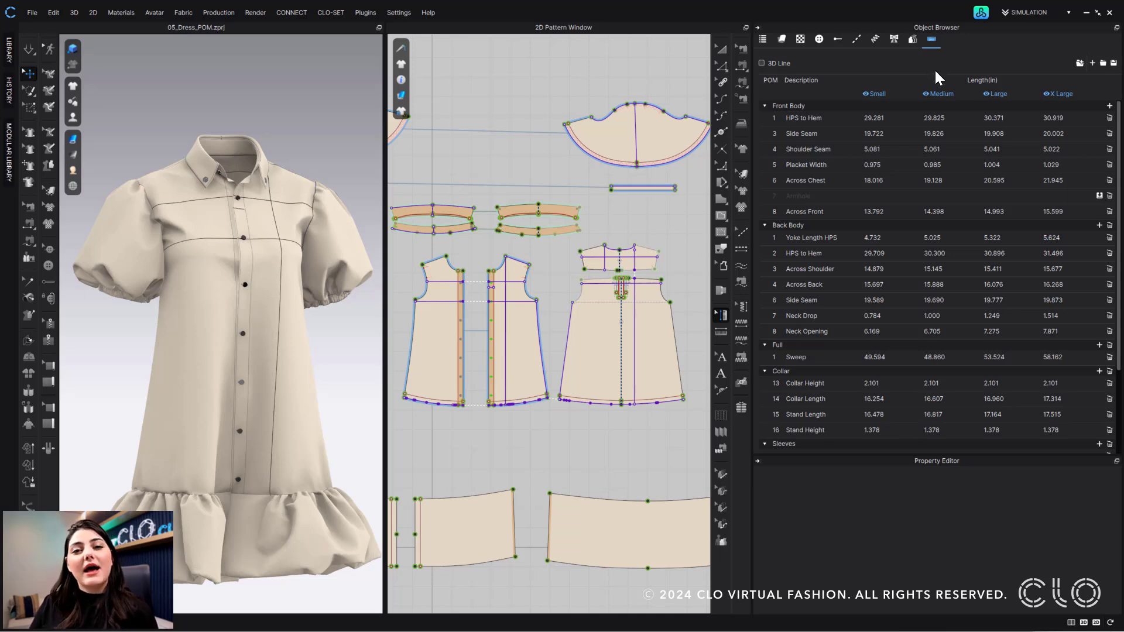
Check the dress fabrics, then create a POM folder named NEW and add measurement 17
click(783, 39)
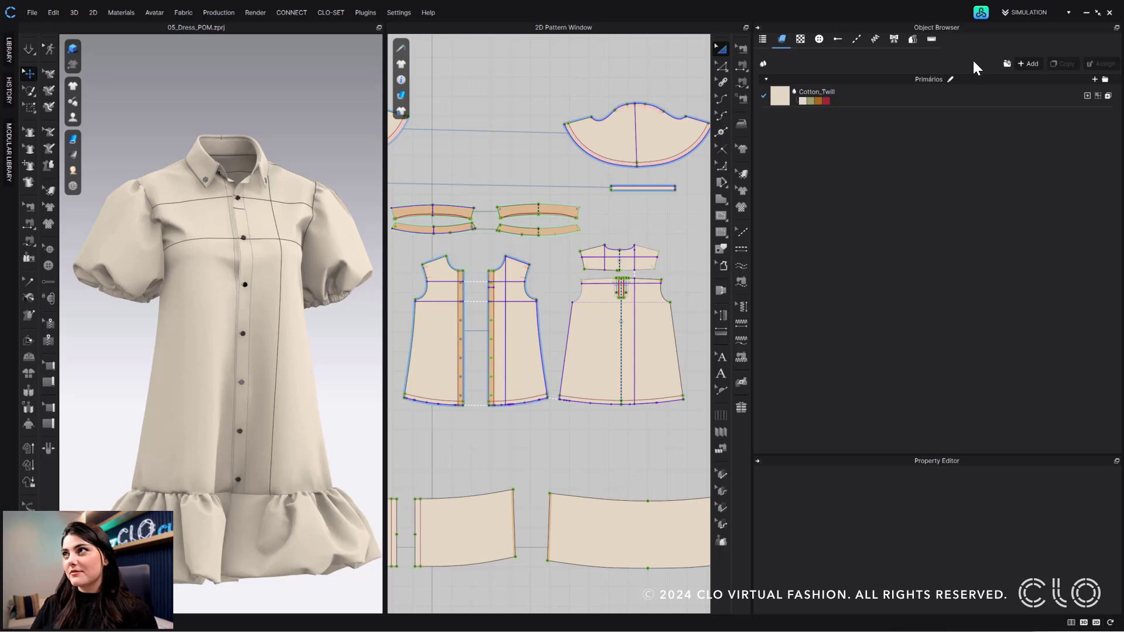
click(931, 39)
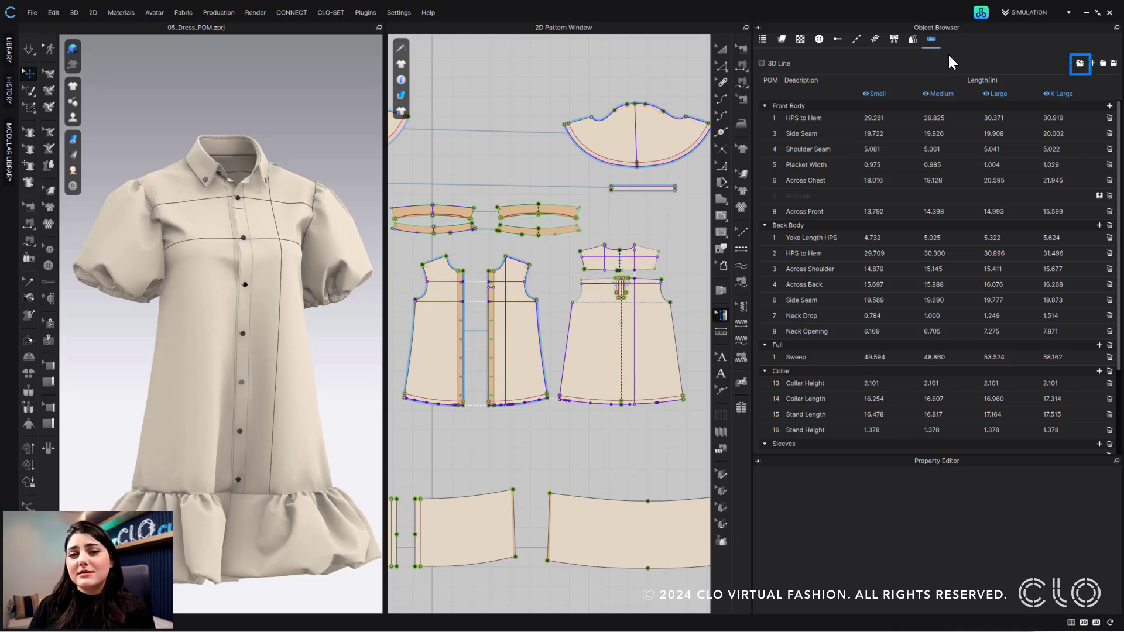
click(1081, 64)
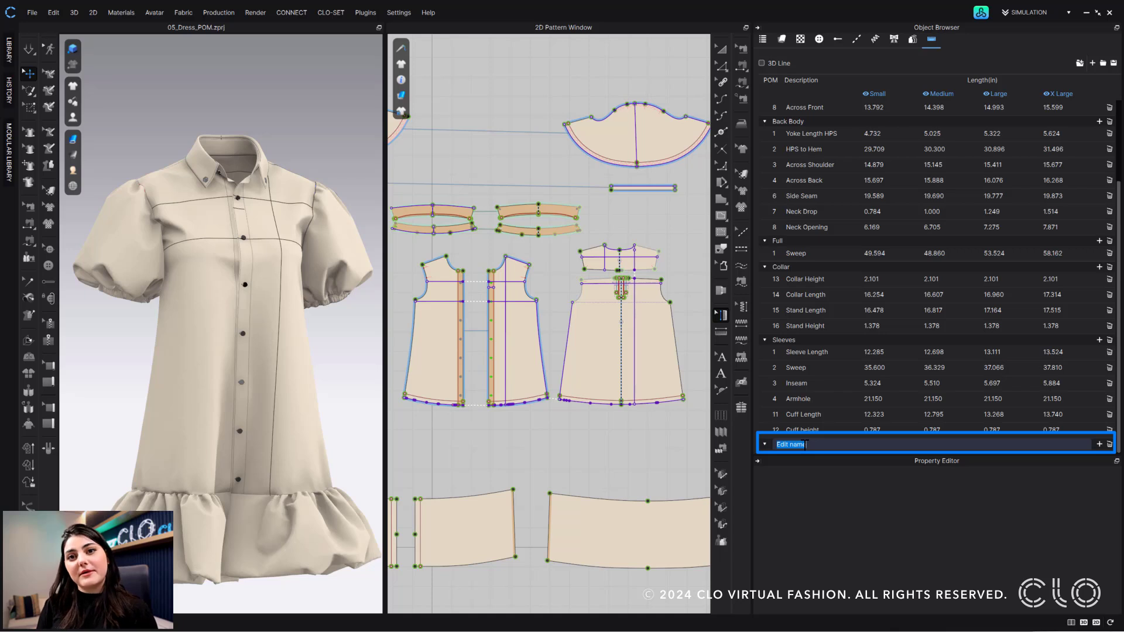
text(NEW)
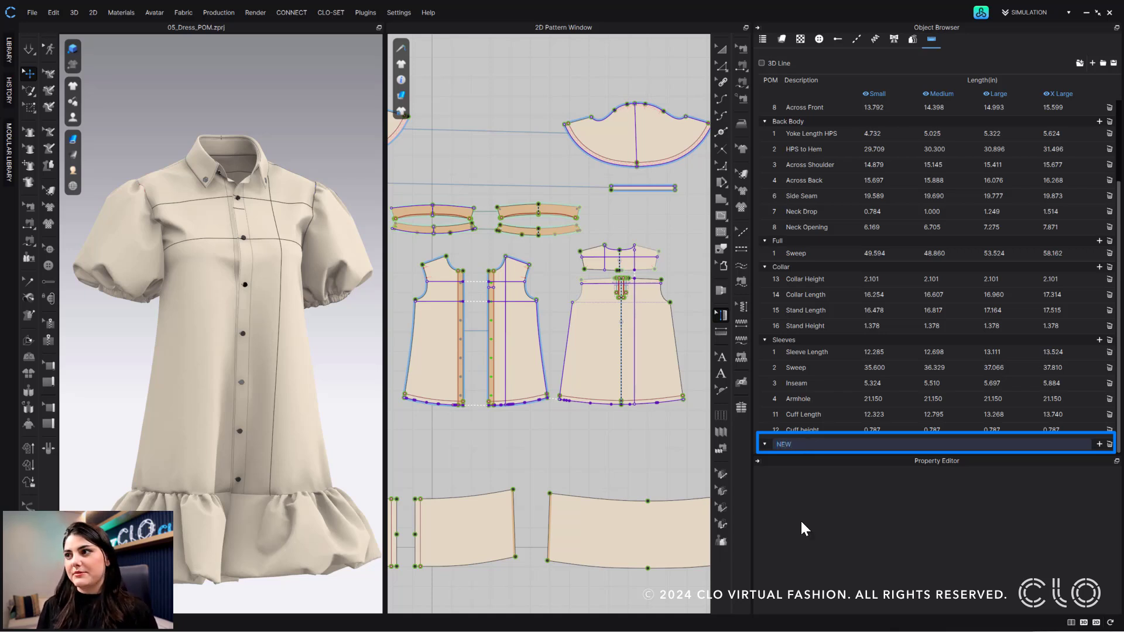
key(Return)
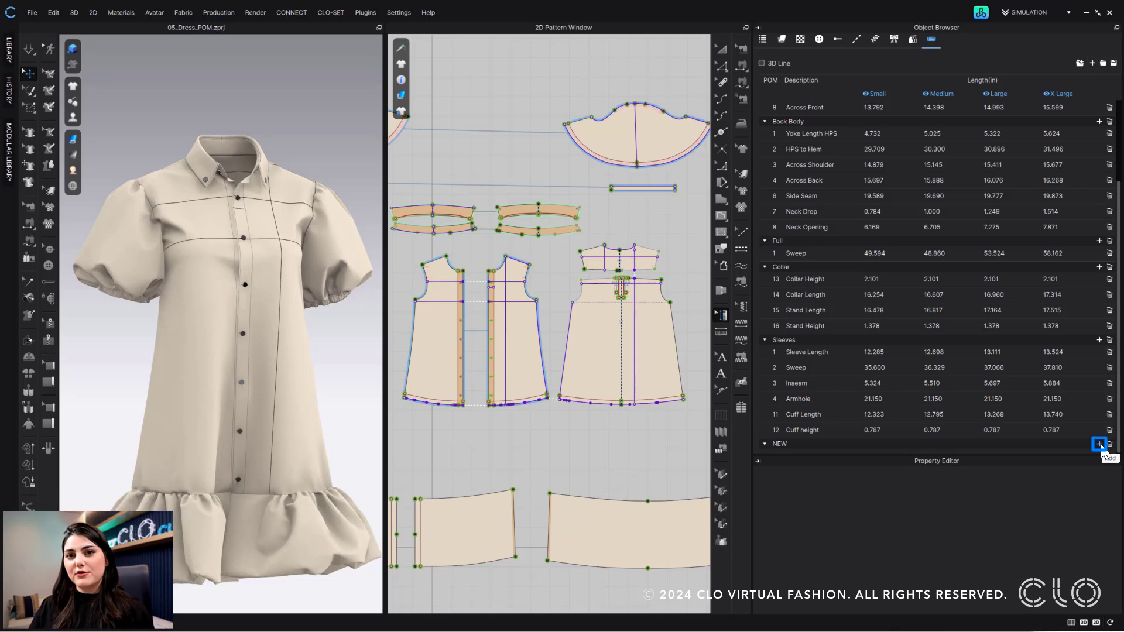
click(1100, 445)
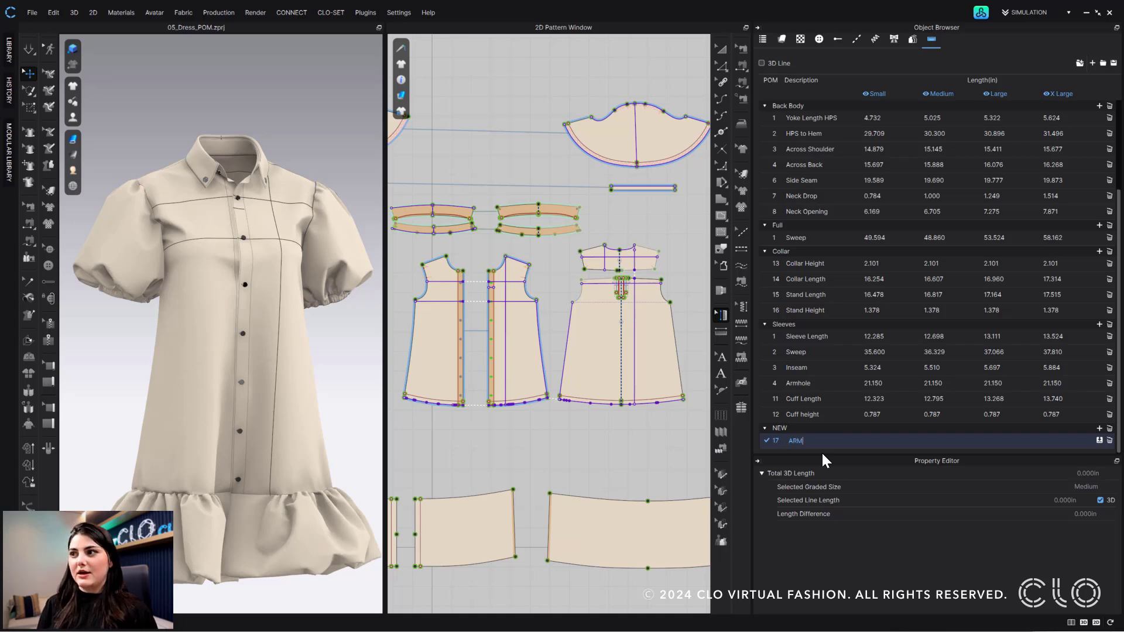
Name the new POM ARMHOLE and select the Front Body's Armhole measurement
text(ARMHOLE)
key(Return)
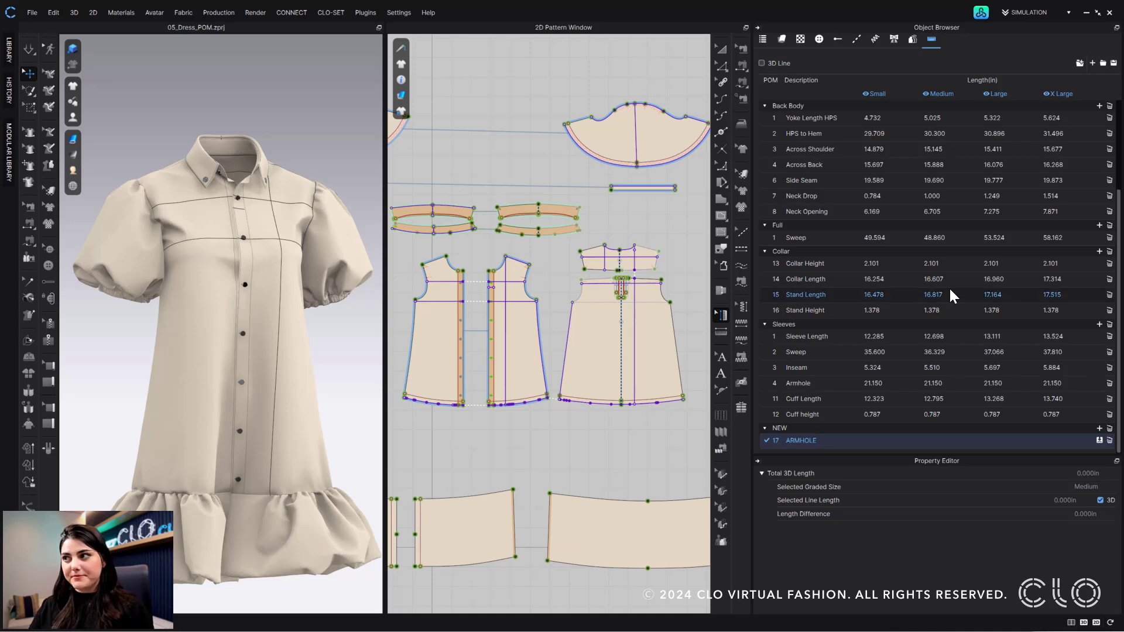
scroll(815, 194, up, 3)
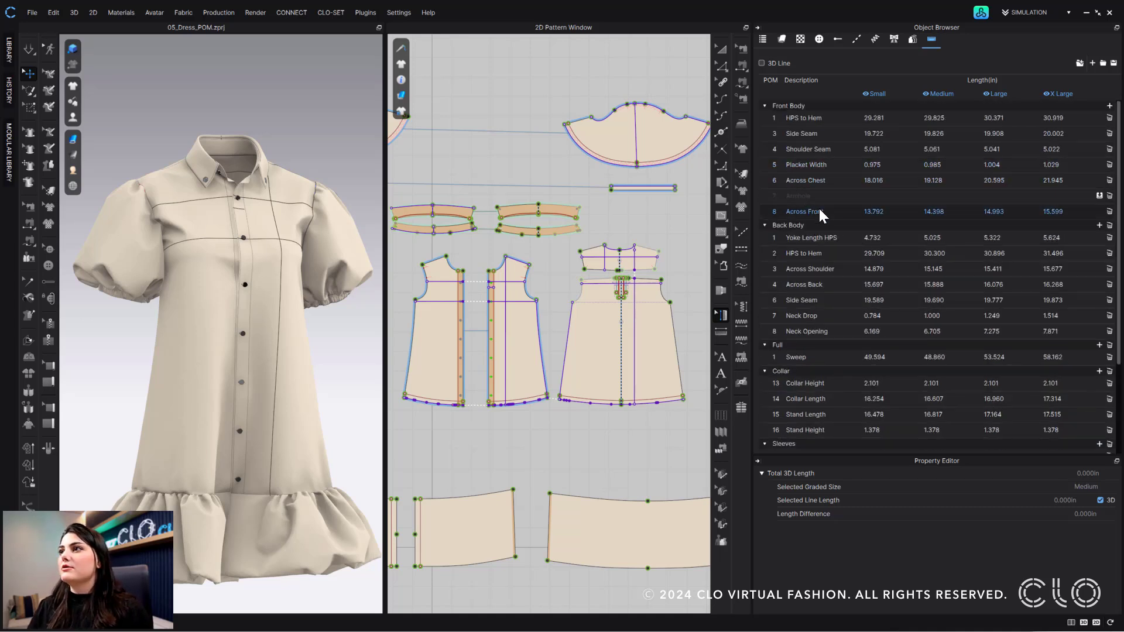
click(818, 196)
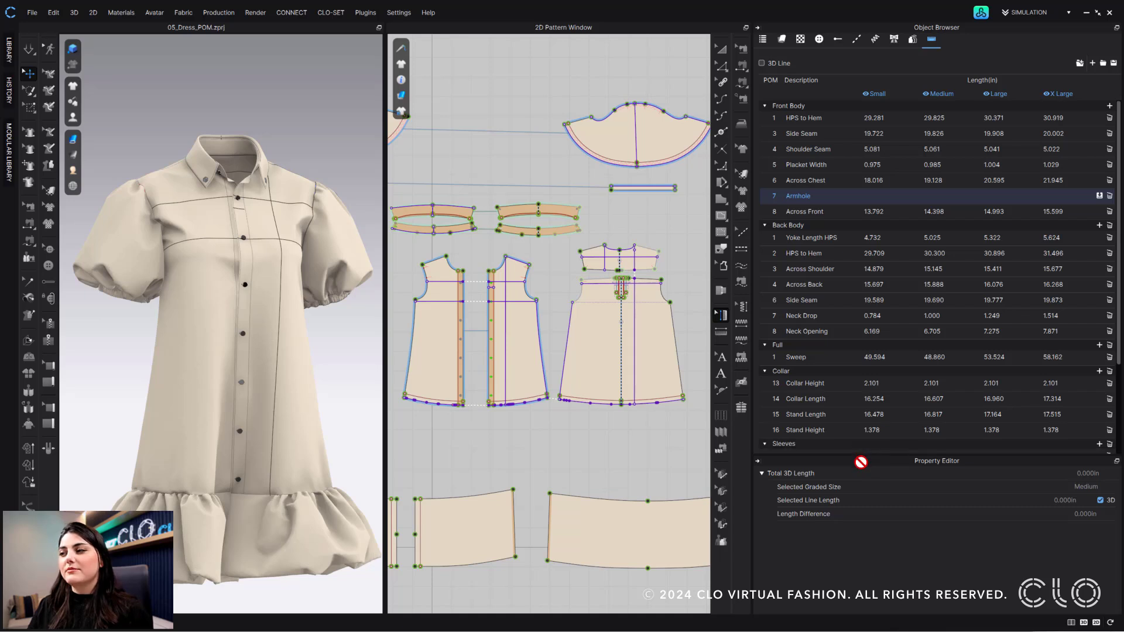
Move the Armhole measurement into the NEW folder and renumber ARMHOLE to 1
drag(904, 454, 760, 443)
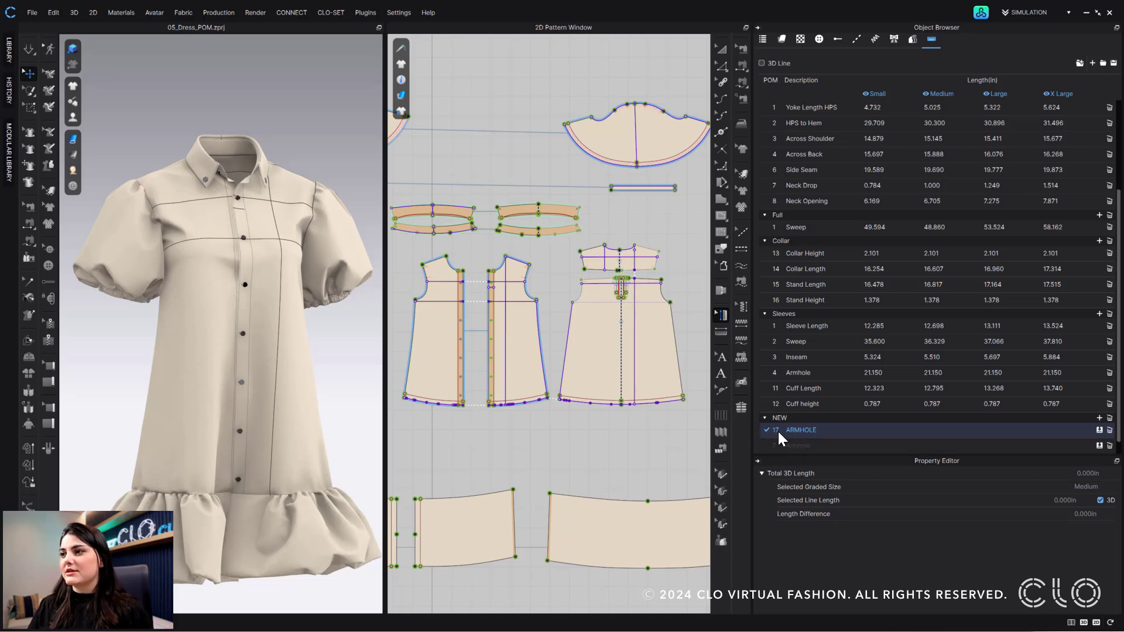
text(1)
key(Return)
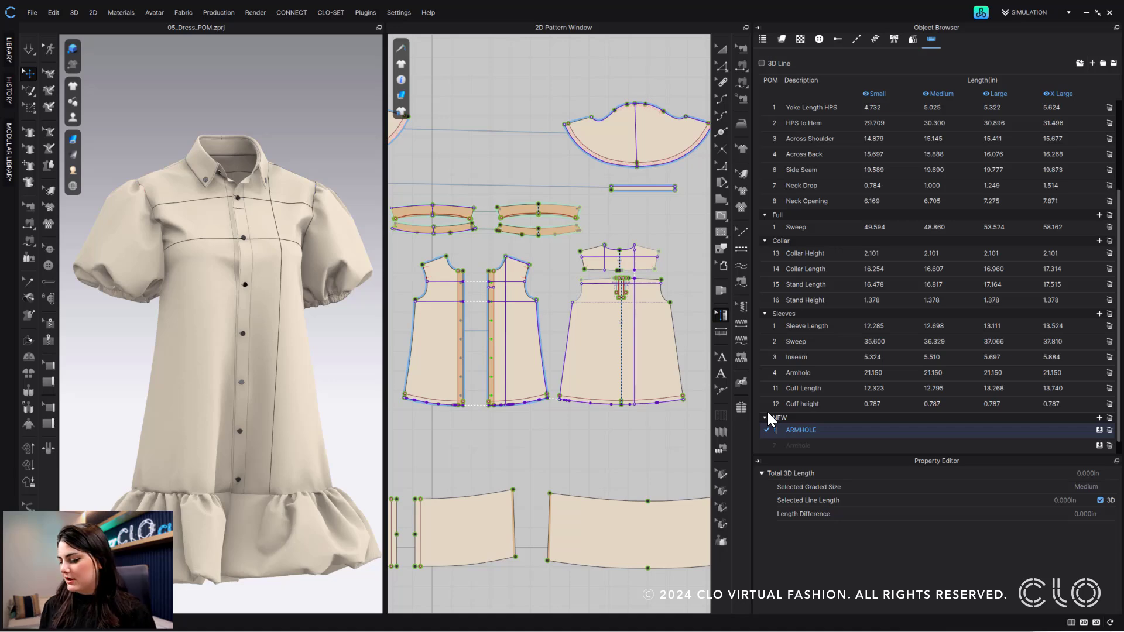
scroll(827, 198, up, 3)
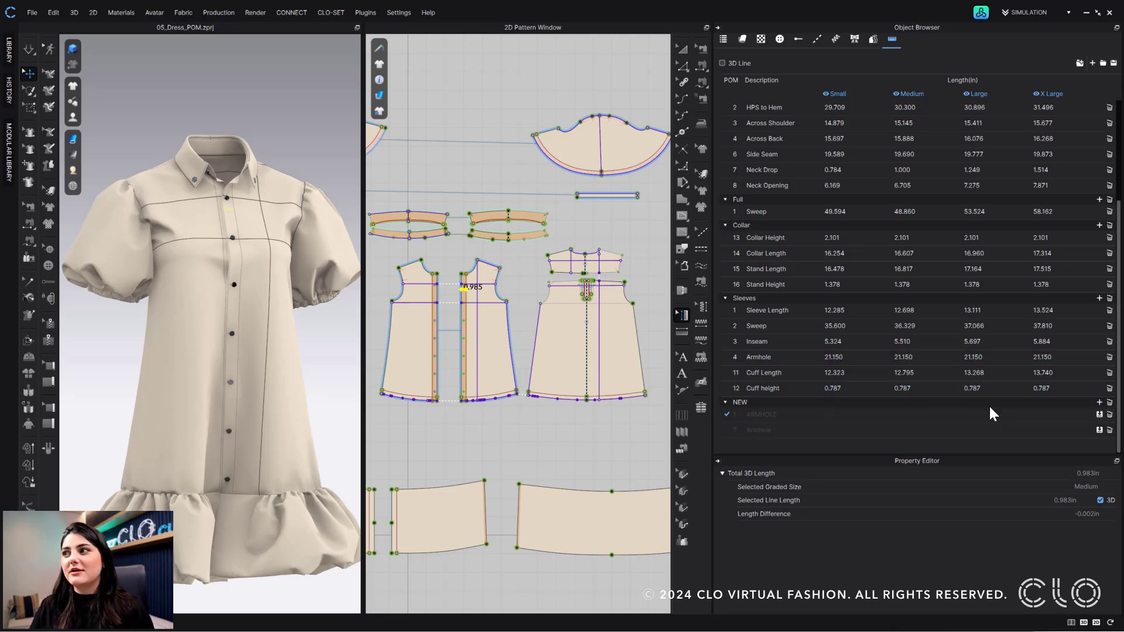
click(726, 402)
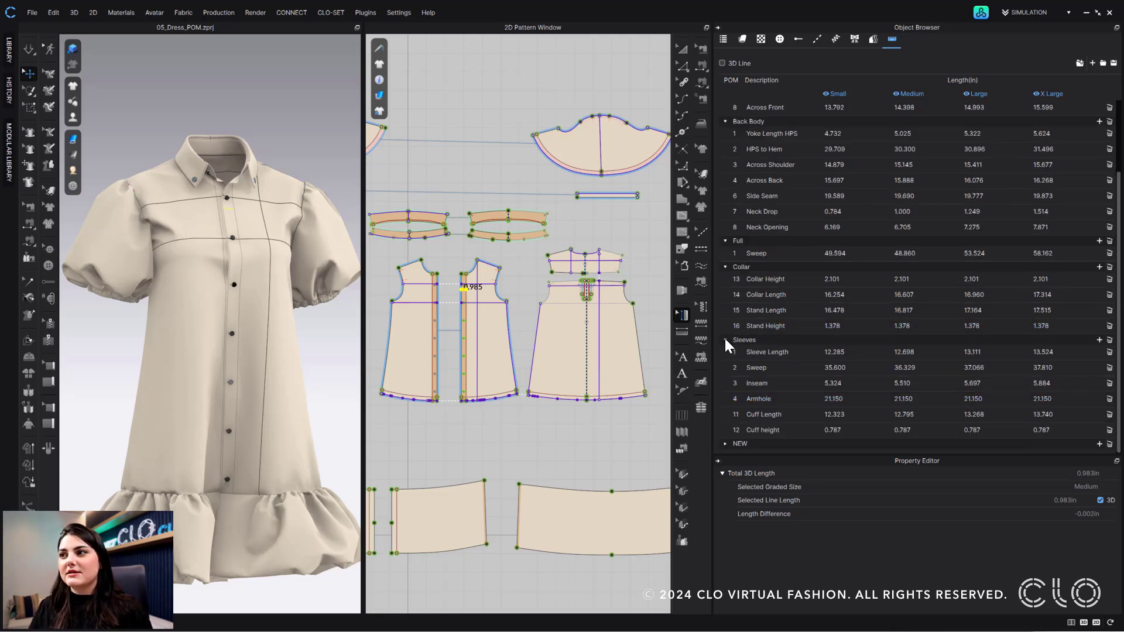
click(725, 340)
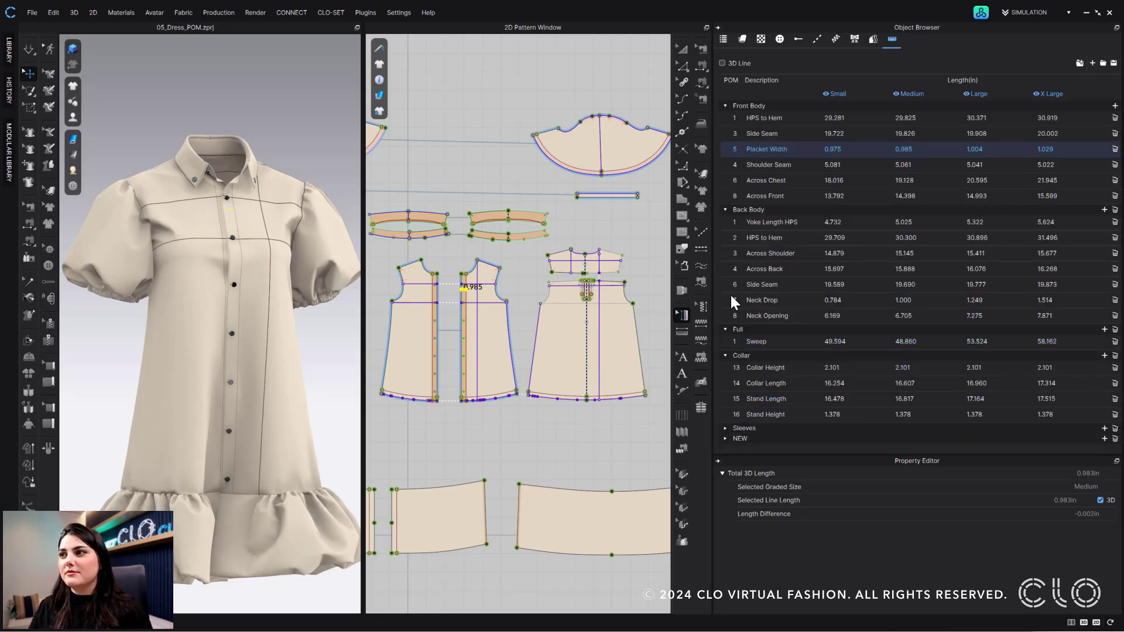
click(725, 356)
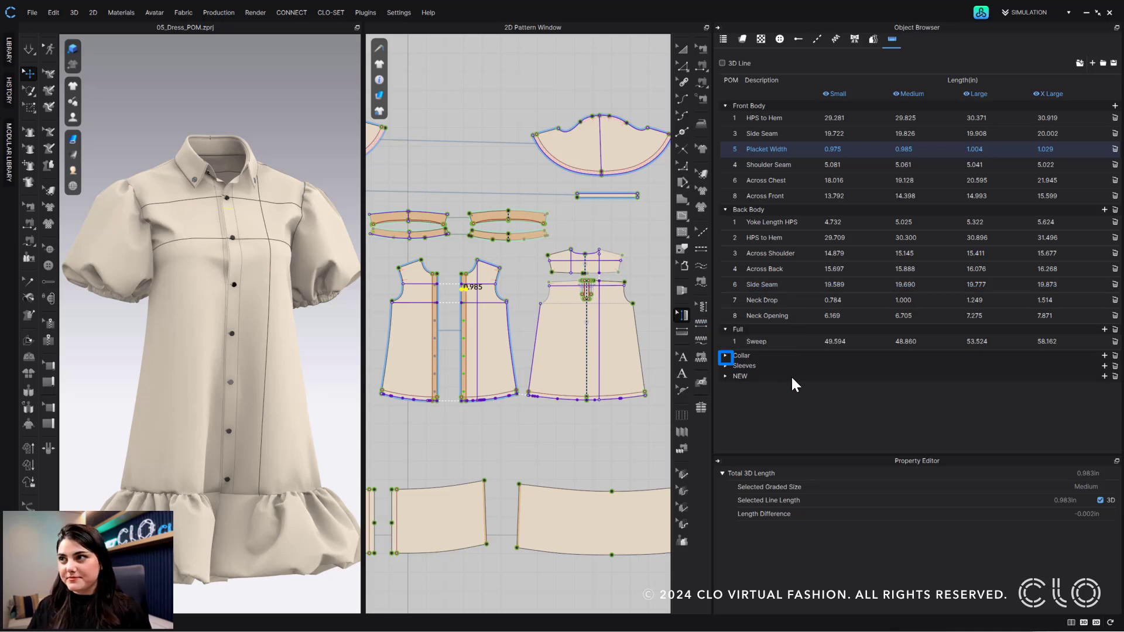
click(726, 329)
click(725, 329)
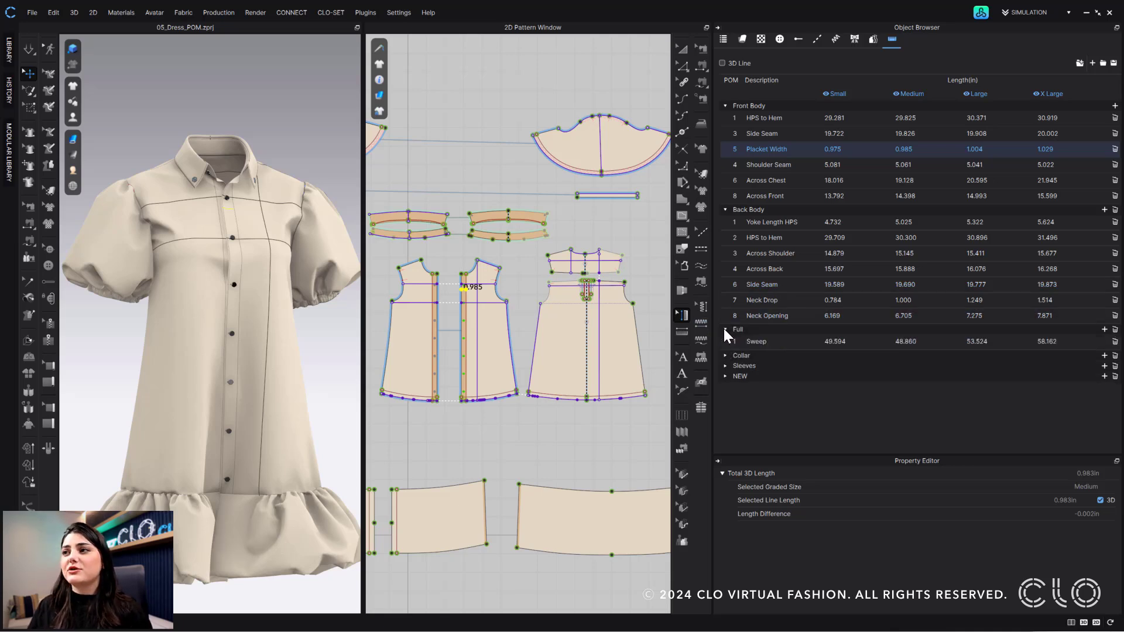
click(725, 355)
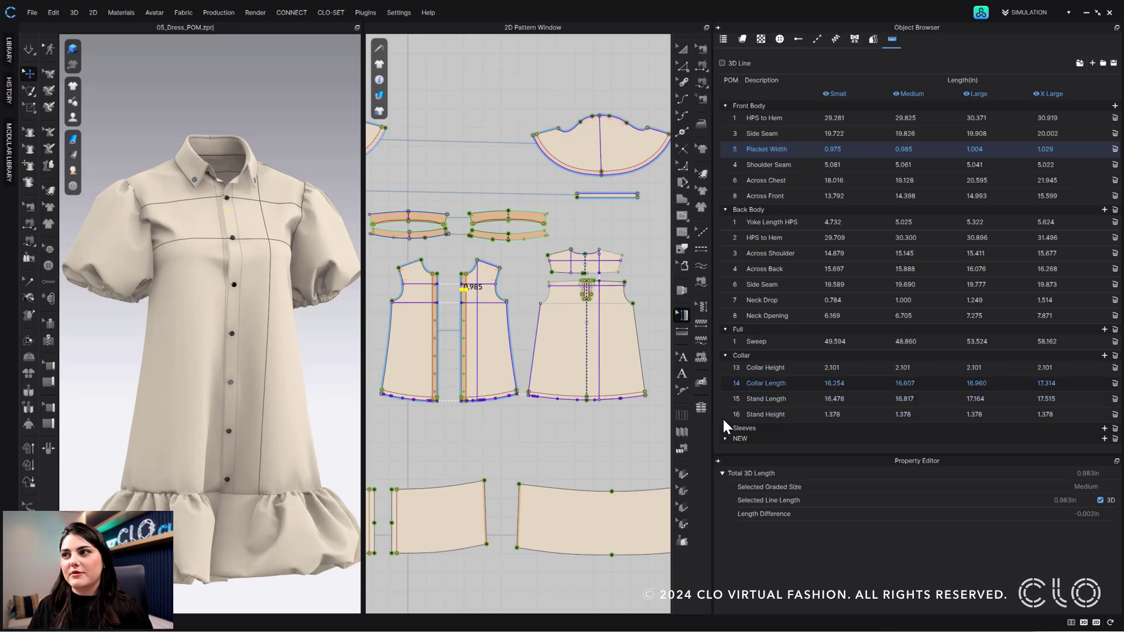
click(725, 428)
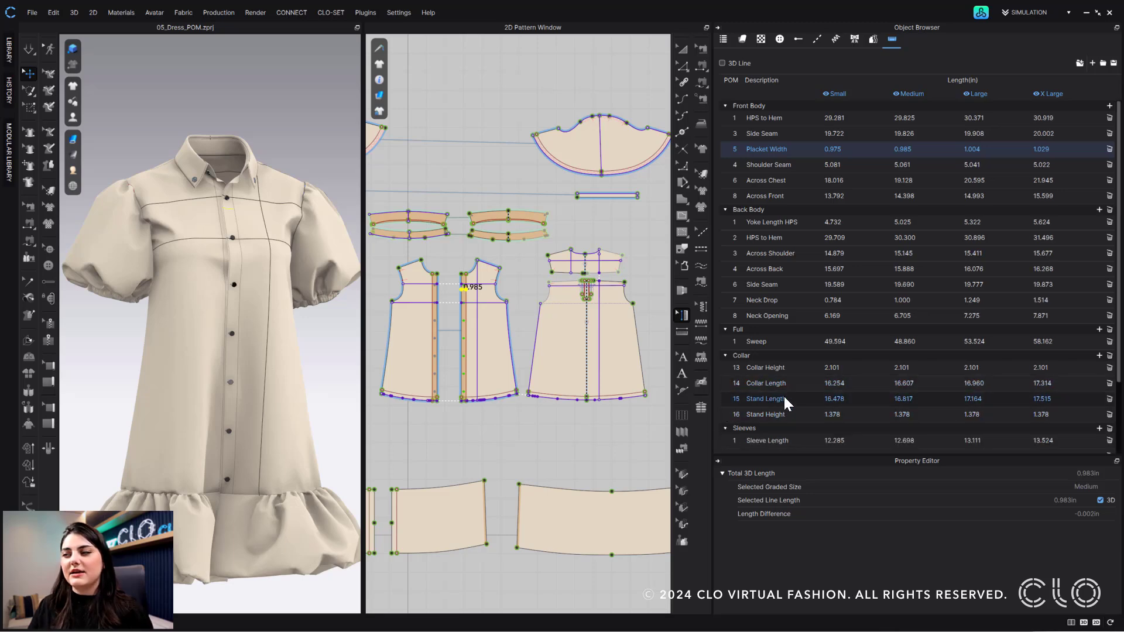
scroll(784, 395, down, 2)
click(728, 446)
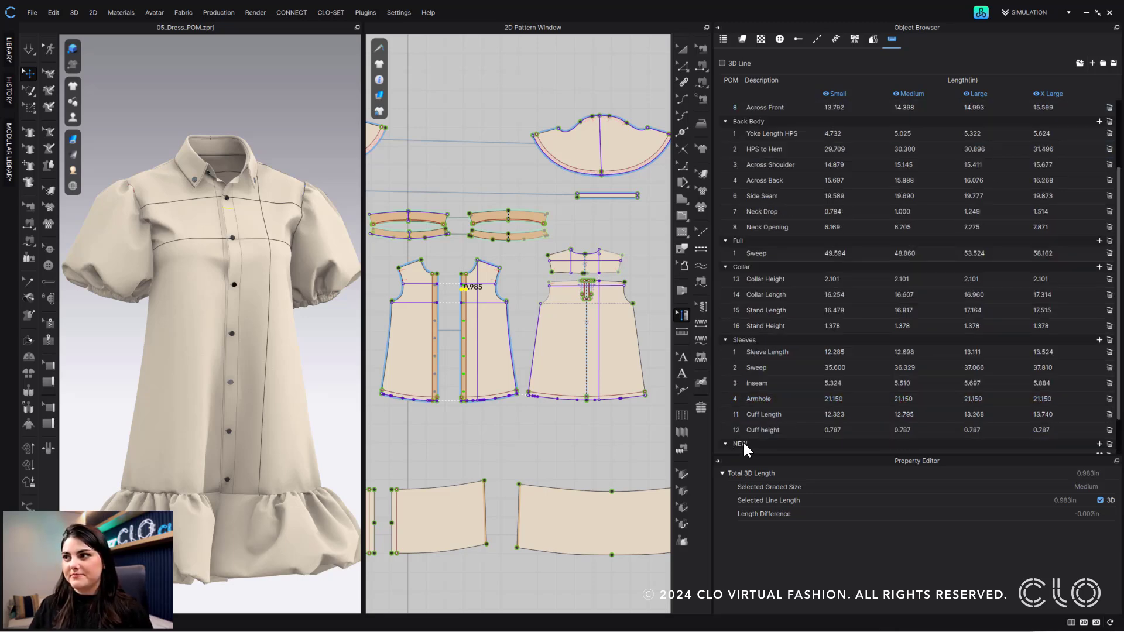
scroll(879, 434, down, 1)
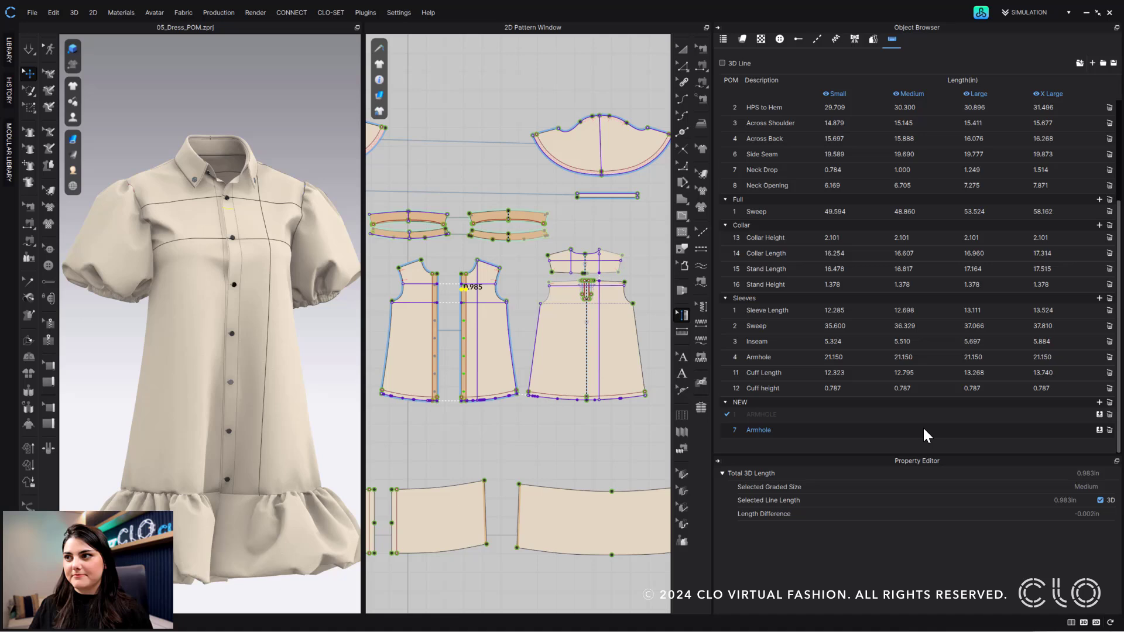
Delete the NEW folder, confirming Delete in the Warning dialog
click(1110, 402)
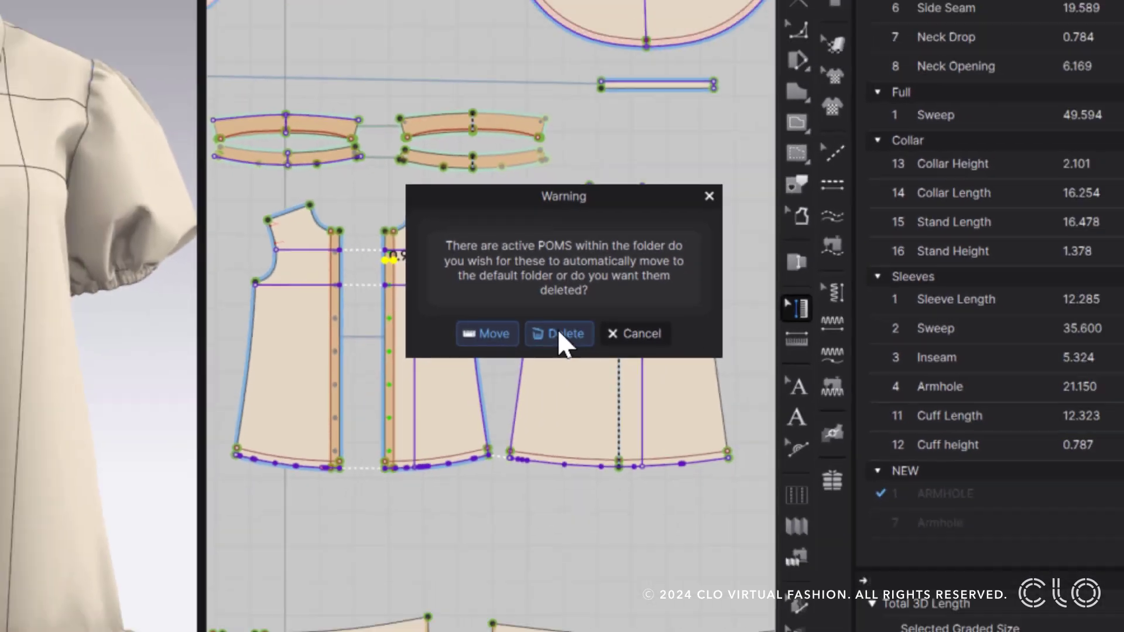
click(571, 346)
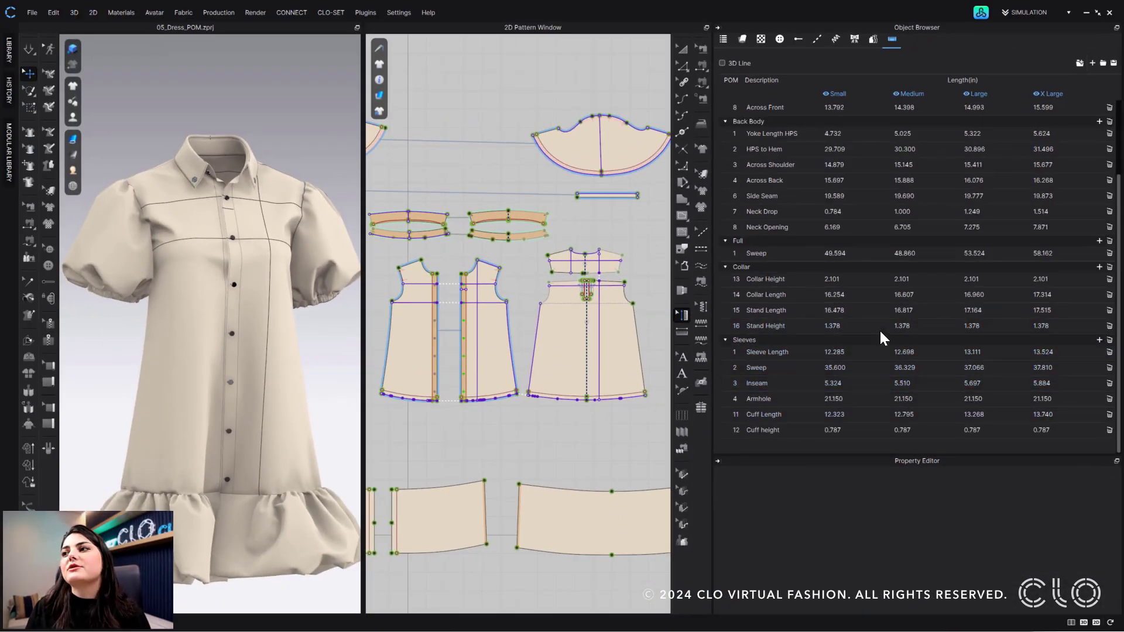
Recreate an empty POM folder named NEW and select the Placket Width measurement
scroll(981, 286, up, 2)
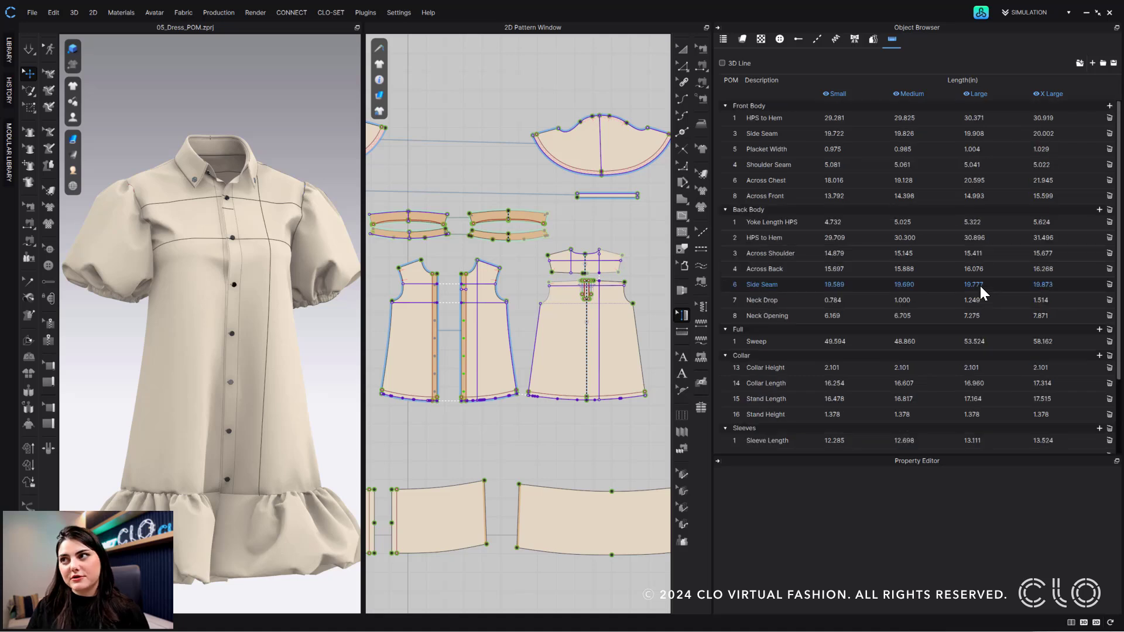
click(1080, 62)
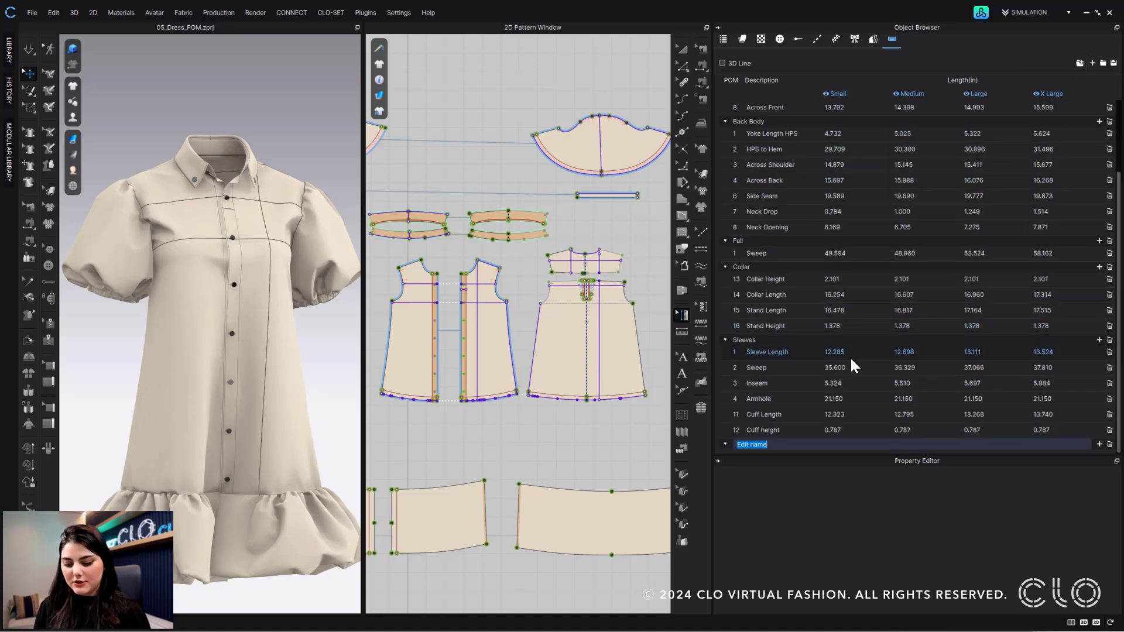
text(NEW)
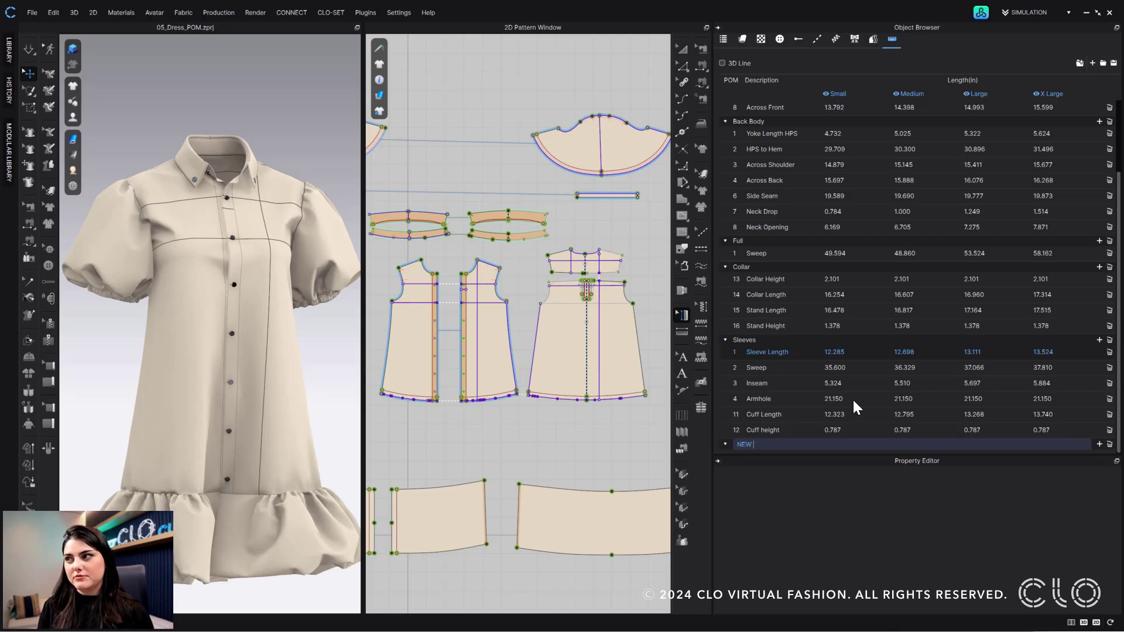
key(Return)
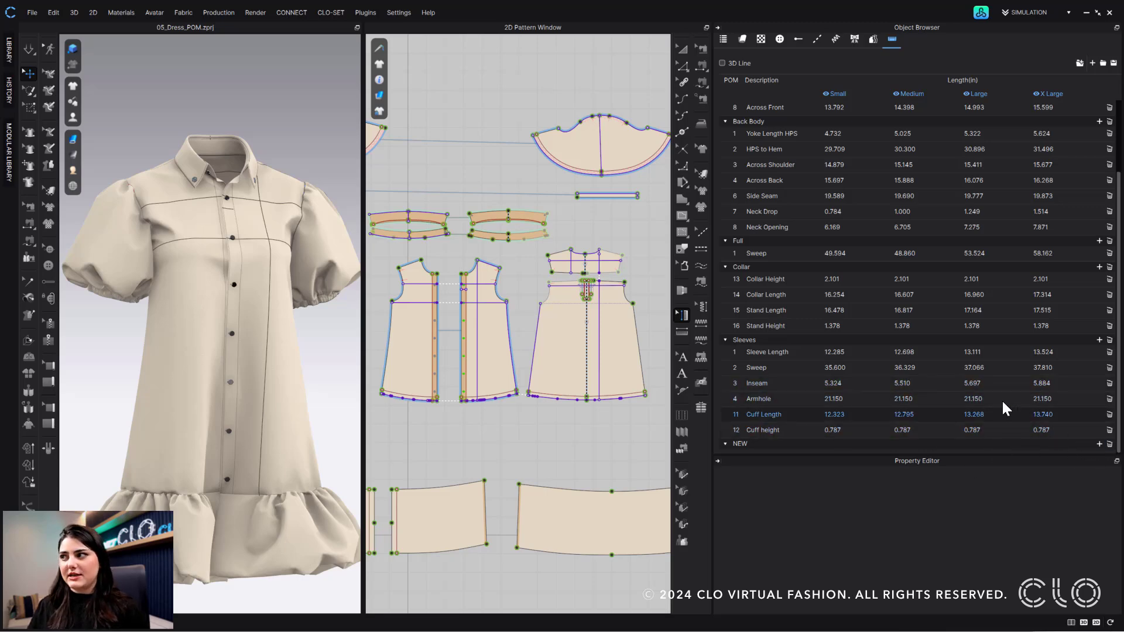
scroll(973, 377, up, 2)
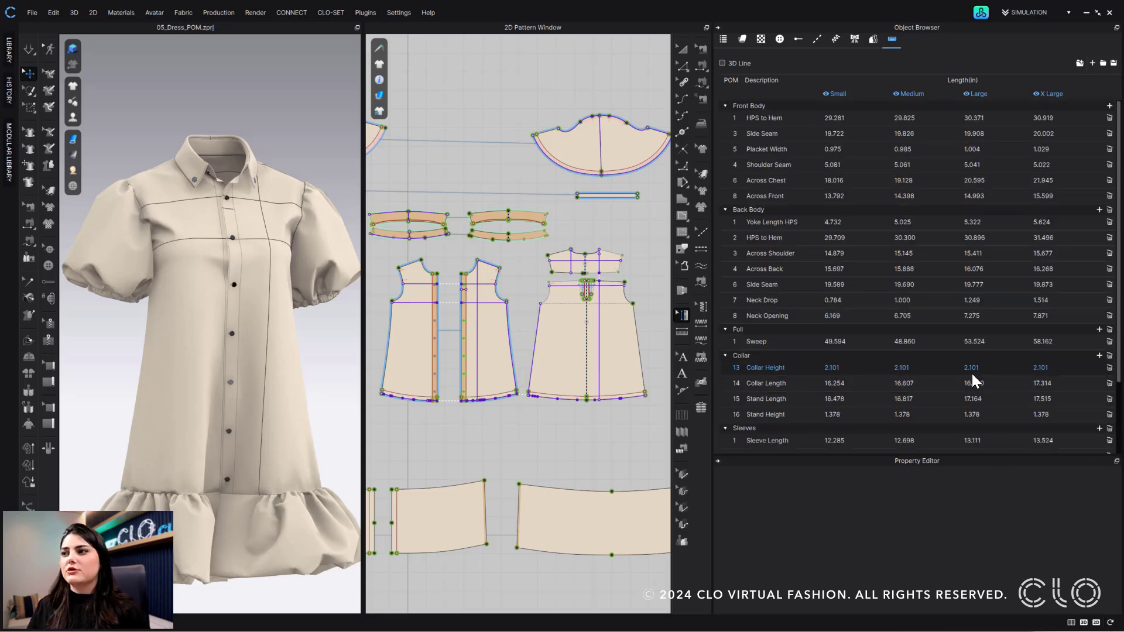
click(907, 149)
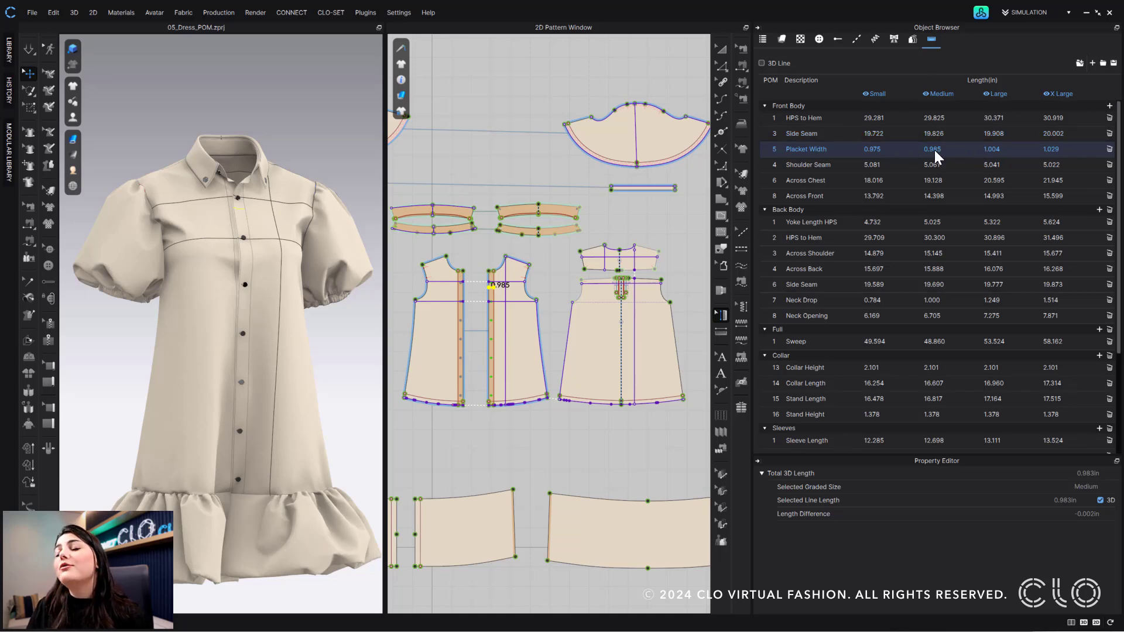
Hide the Large and X Large size columns, widen the 3D and 2D views, then show both again
click(1047, 93)
click(986, 94)
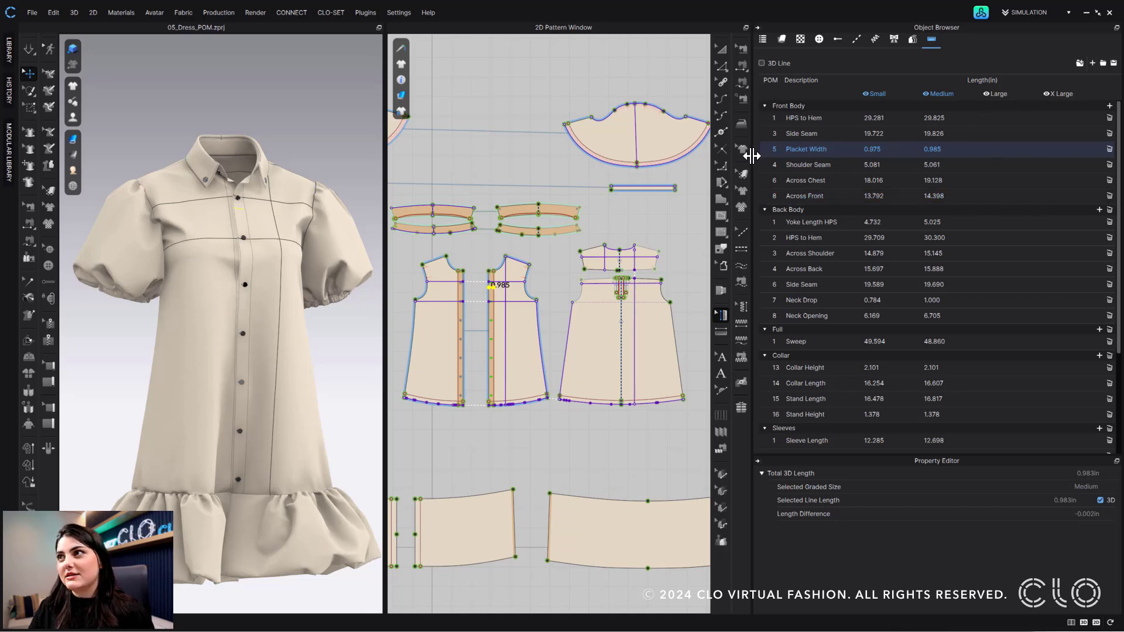
drag(754, 154, 709, 191)
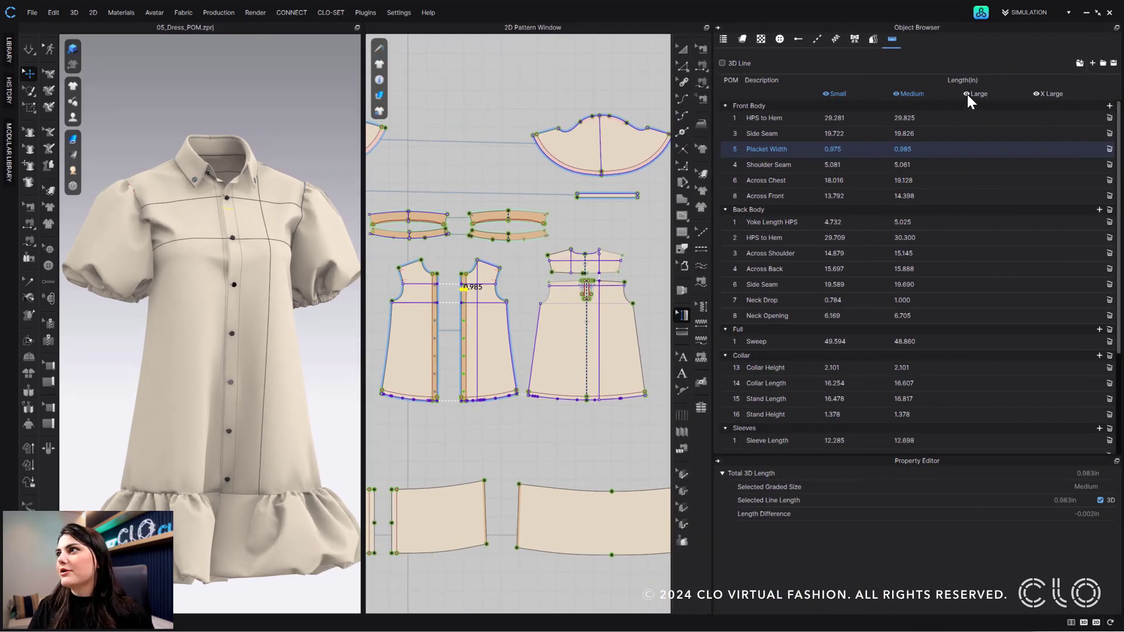
click(967, 93)
click(1034, 94)
click(777, 118)
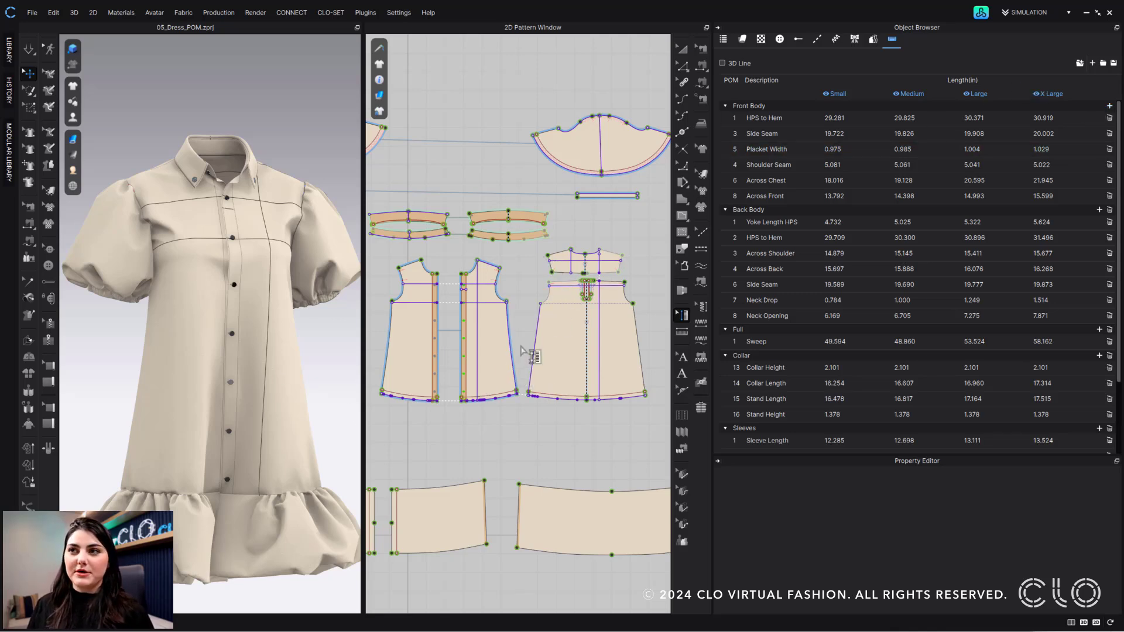
Add a new point of measure under Front Body and name it ARMHOLE
click(1110, 106)
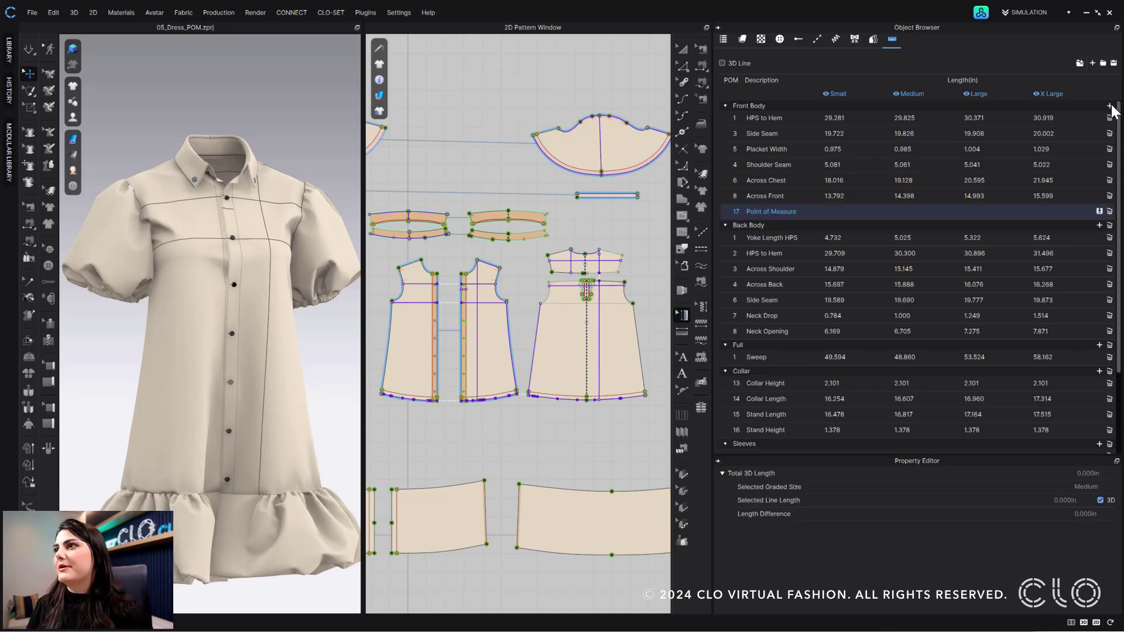
double_click(768, 212)
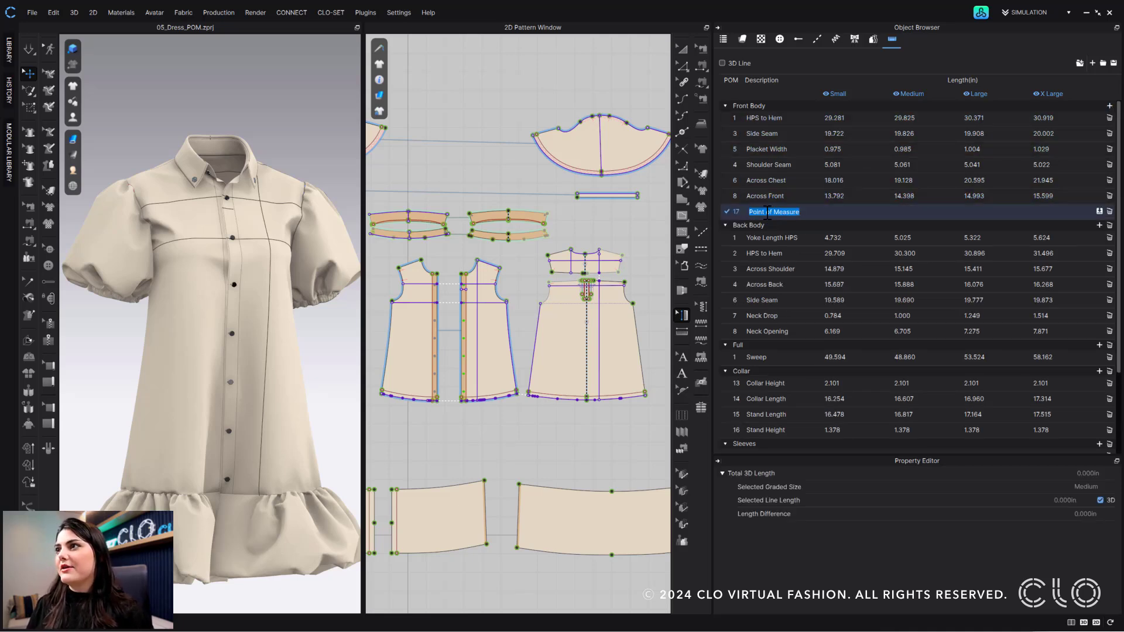
text(ARMHOLE)
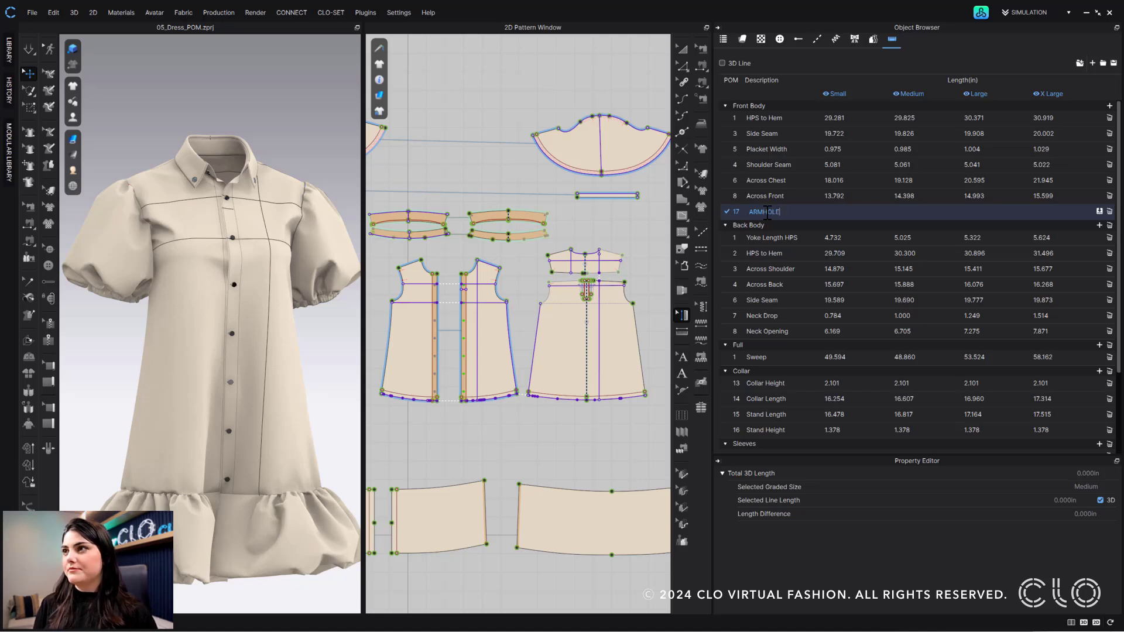
key(Return)
scroll(527, 316, up, 3)
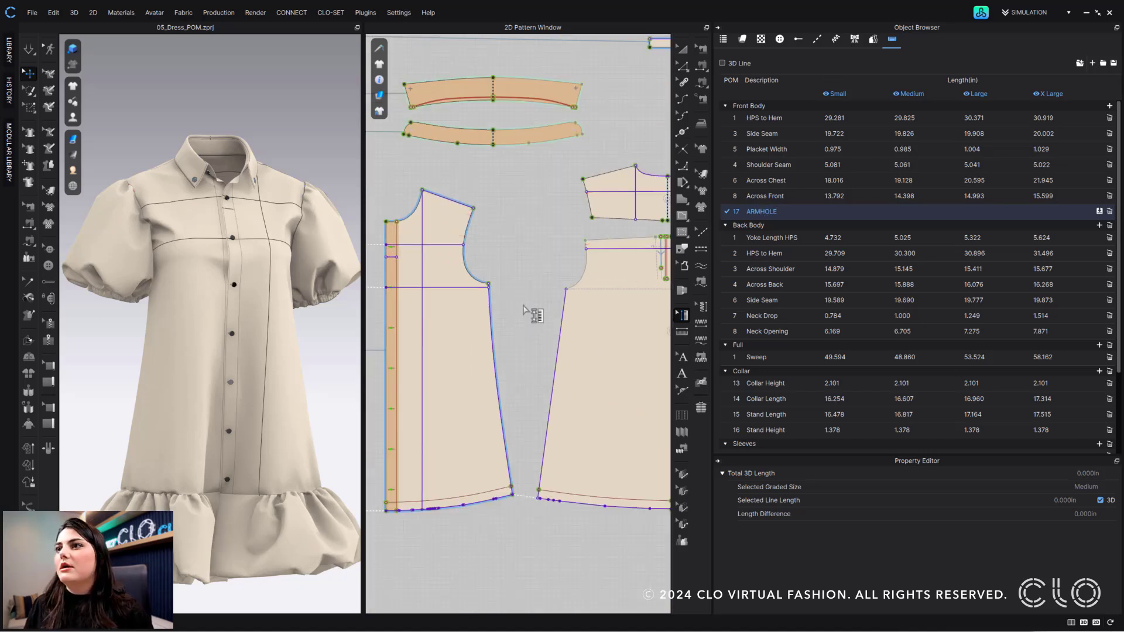
scroll(524, 310, up, 5)
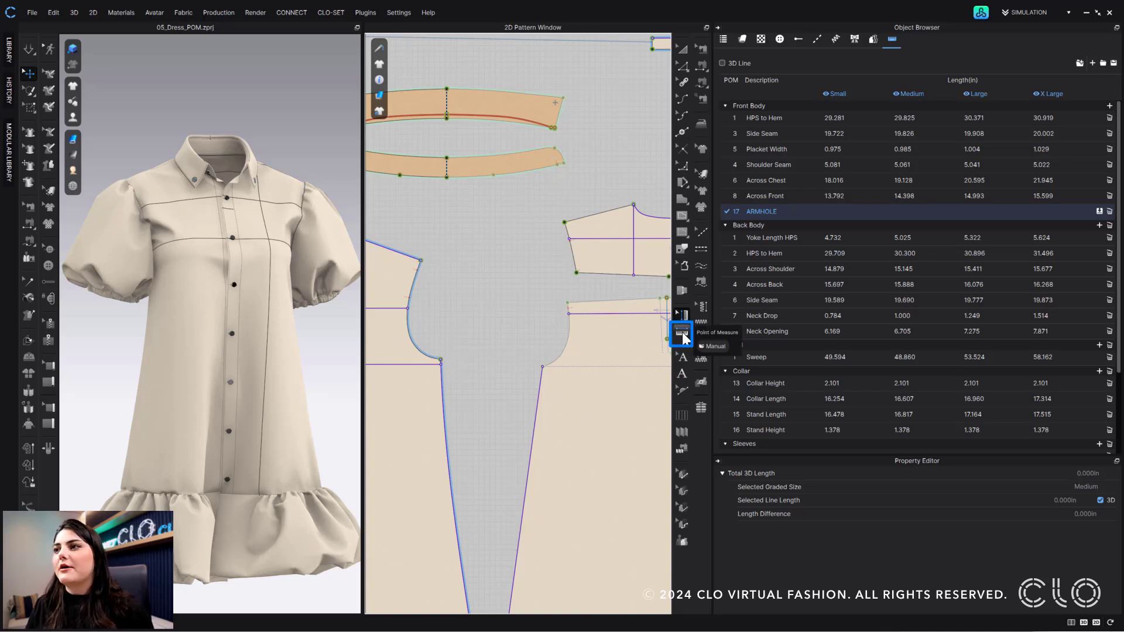
Trace the ARMHOLE path through six points around both armholes on the 2D pattern
click(682, 334)
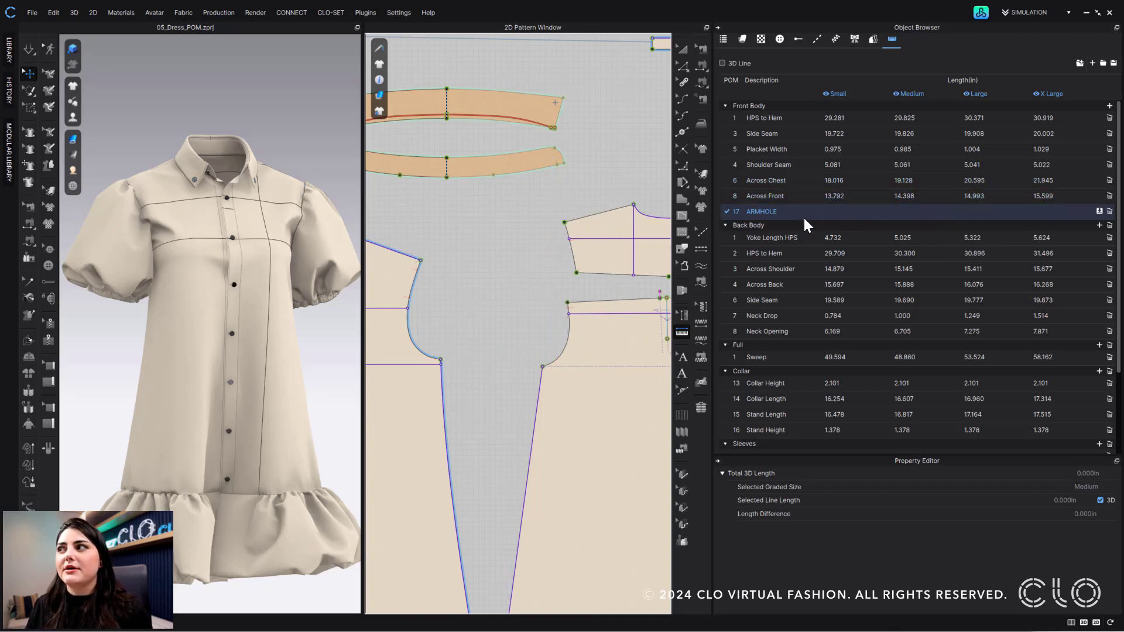
click(421, 260)
click(442, 361)
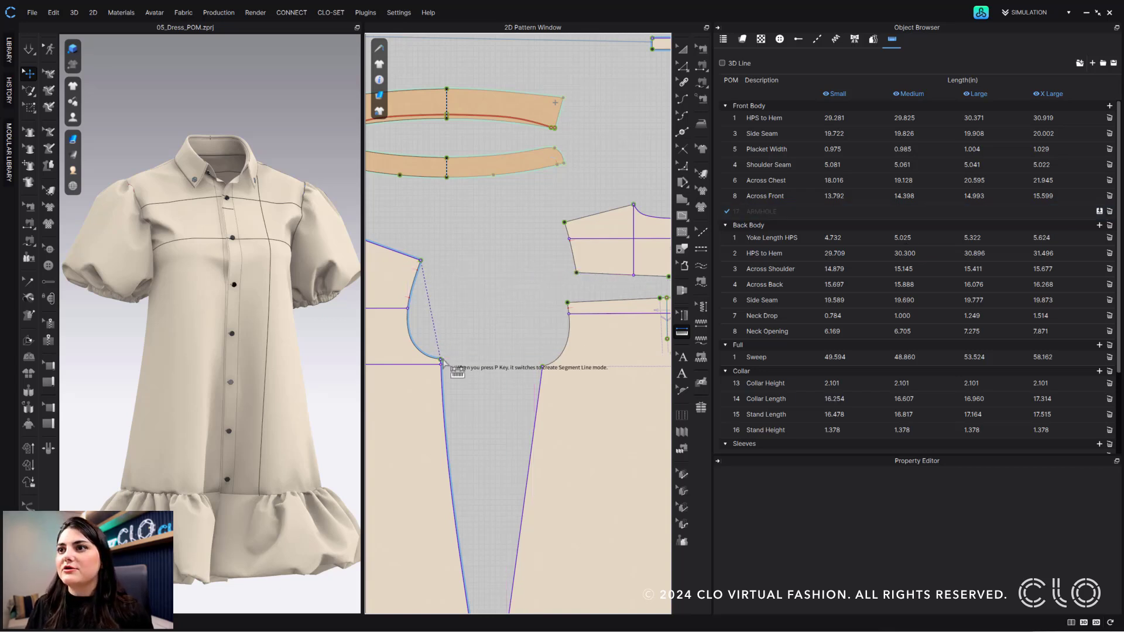
click(543, 367)
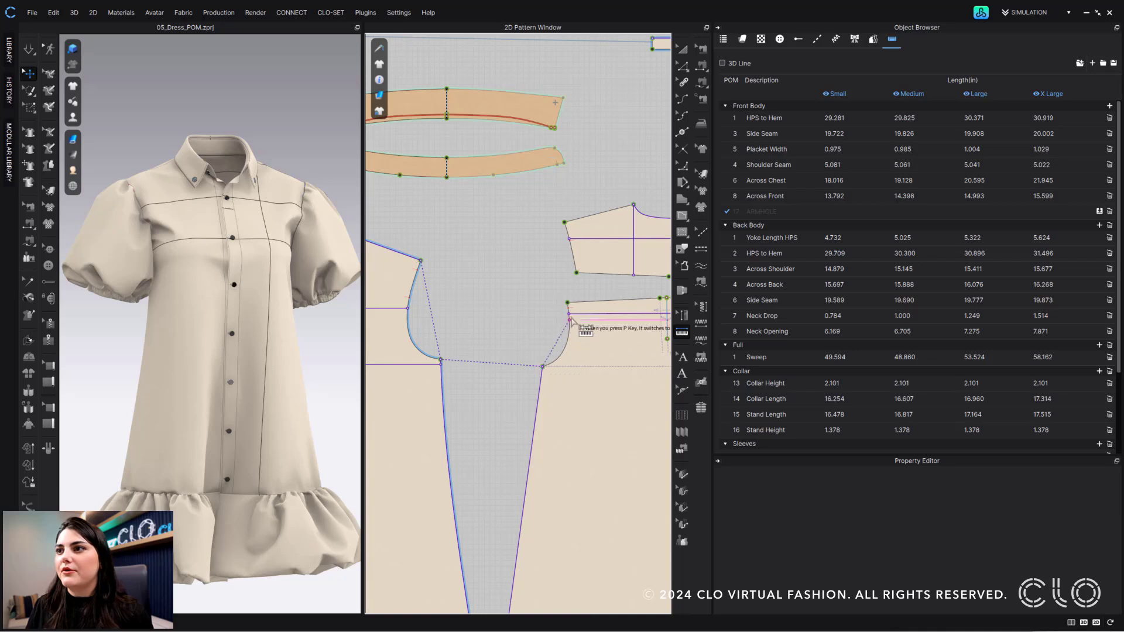
click(568, 303)
click(577, 273)
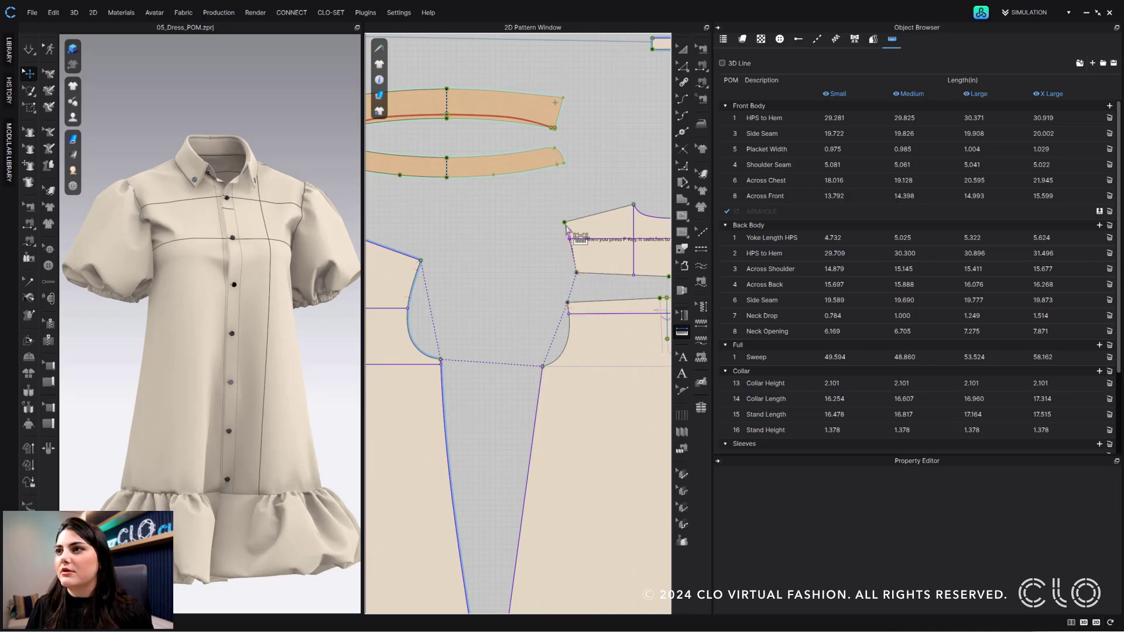
click(565, 223)
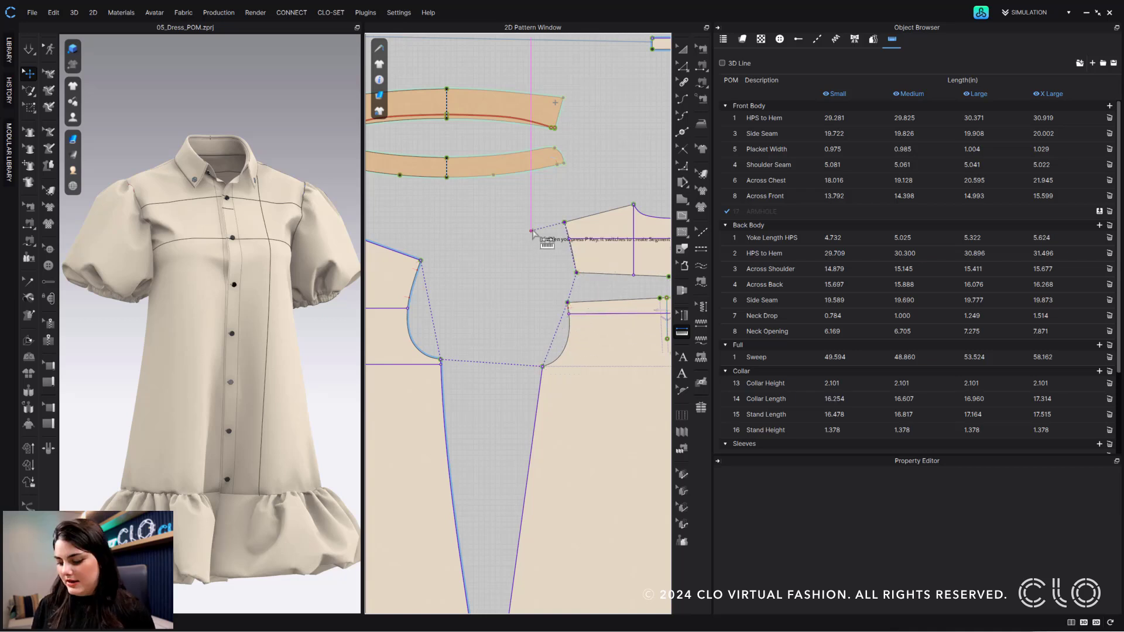
key(Return)
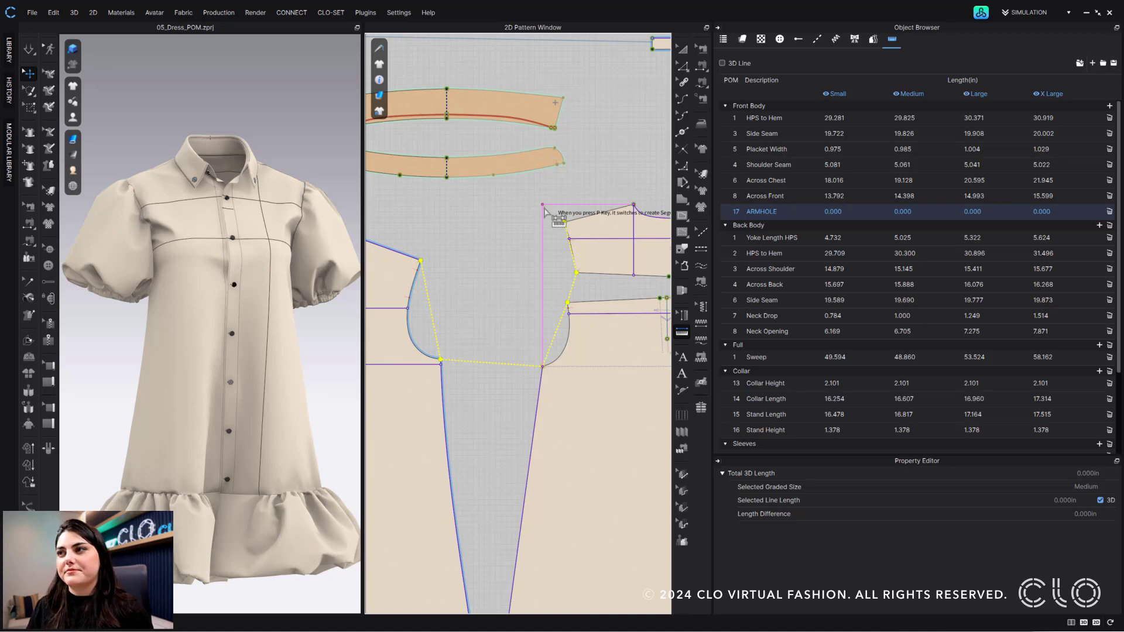
click(682, 315)
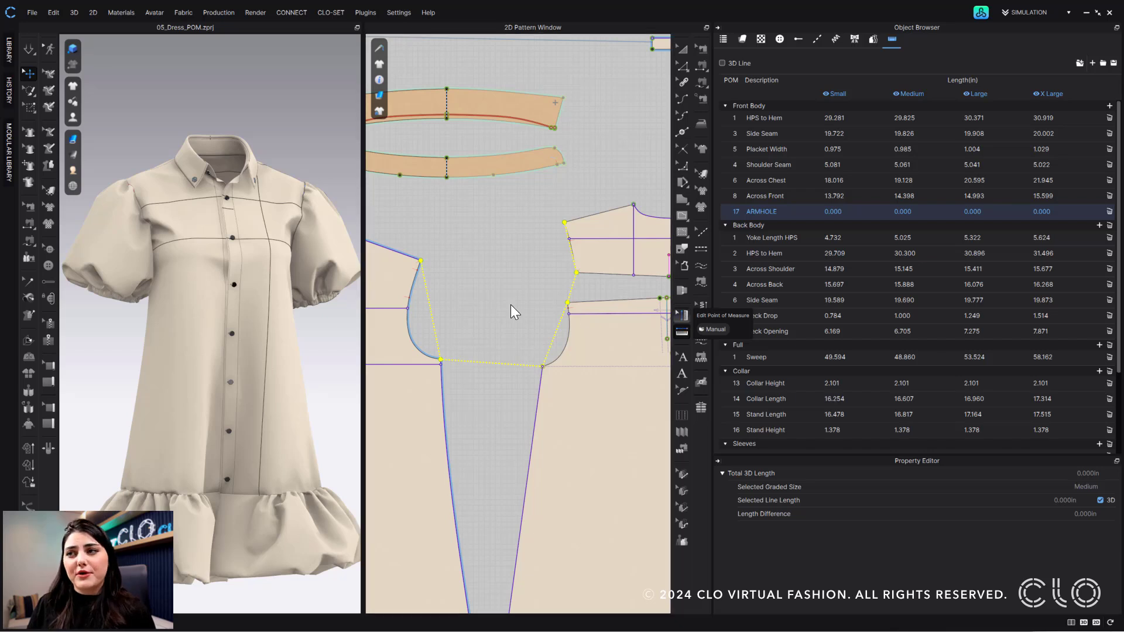
Show ARMHOLE's segment lengths and make its segments curves, giving 16.265 to 20.651
click(437, 312)
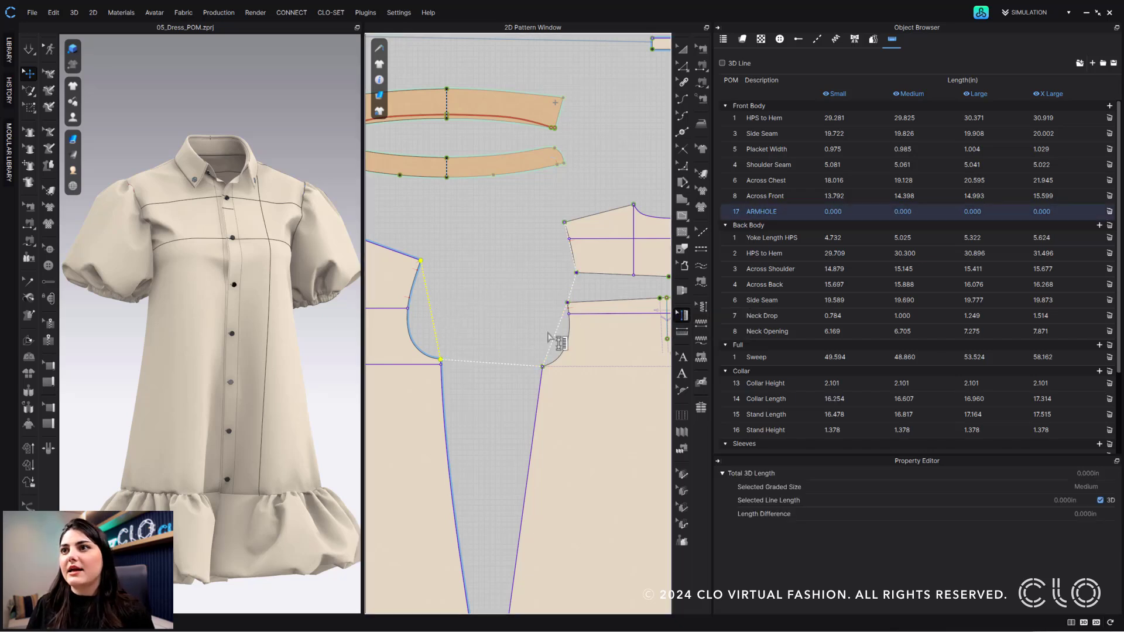
right_click(572, 256)
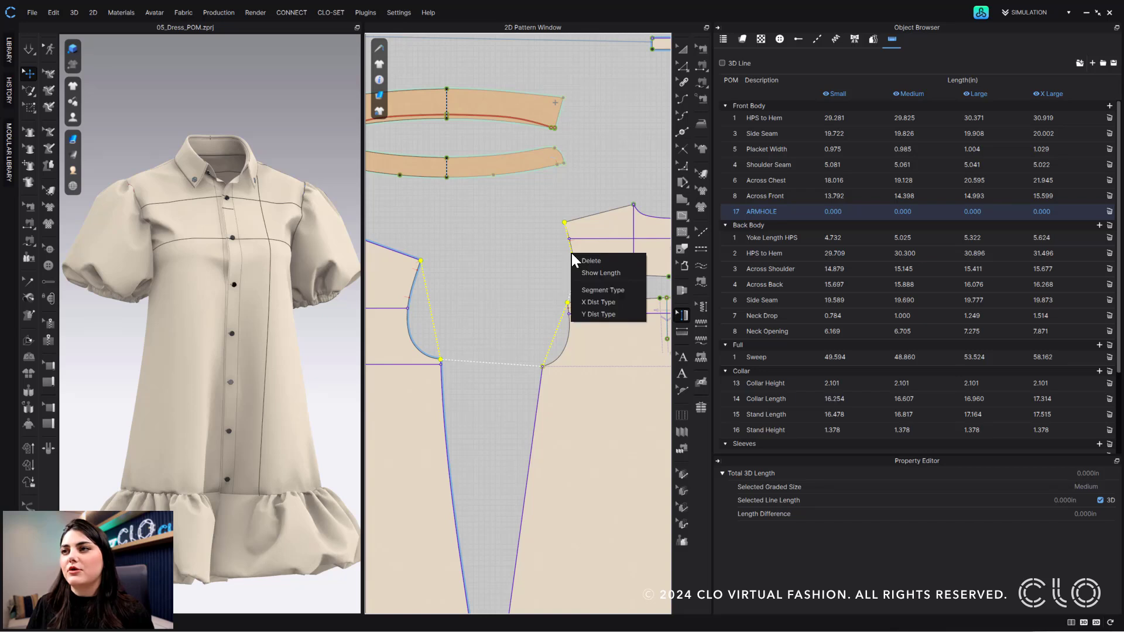
click(603, 270)
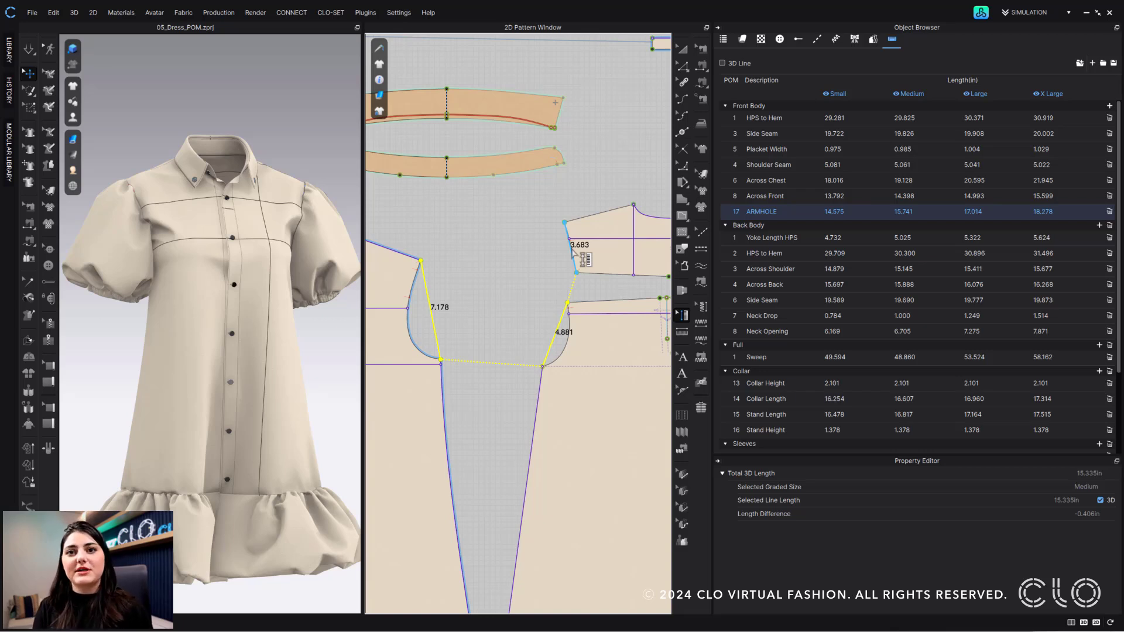
right_click(431, 306)
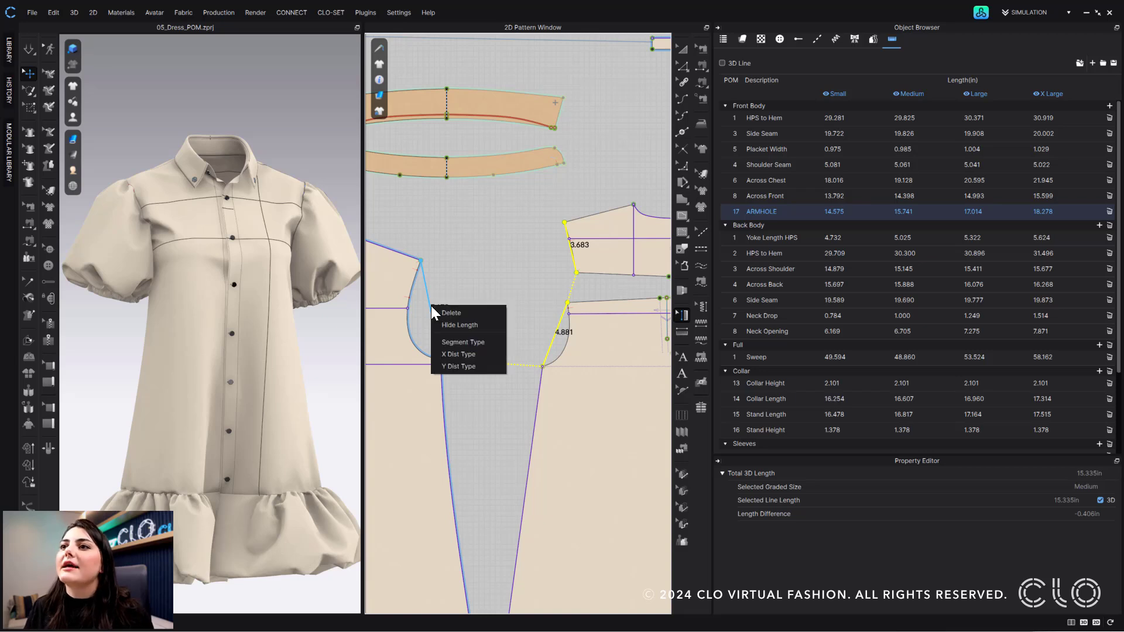
click(473, 342)
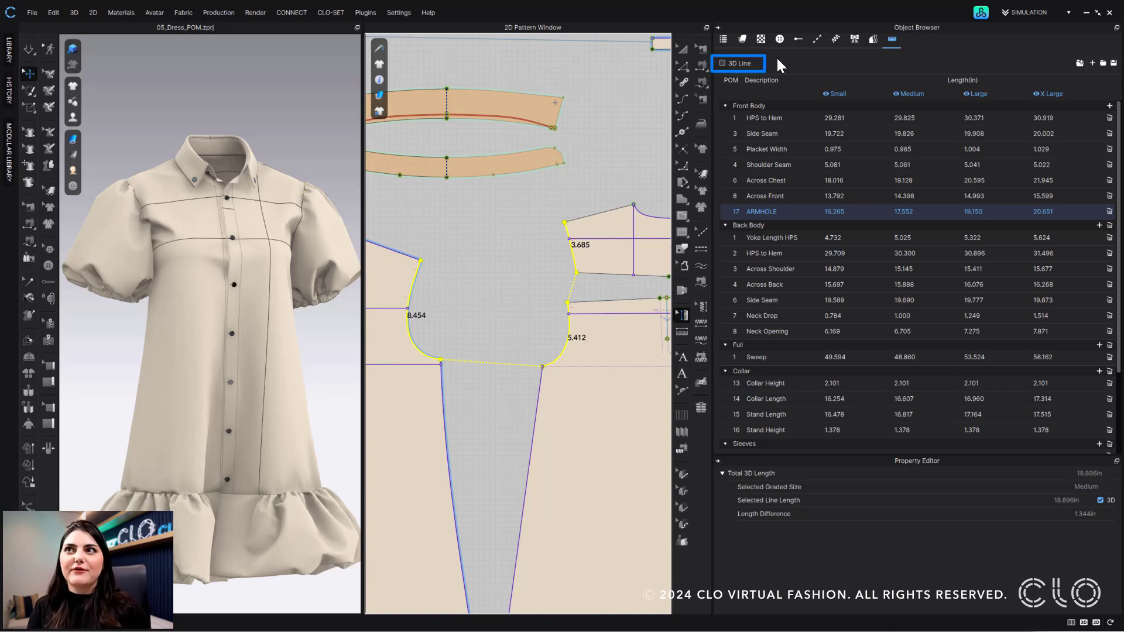
Toggle the 3D Line display on and off, then show ARMHOLE's 2D length of 17.552in
click(733, 62)
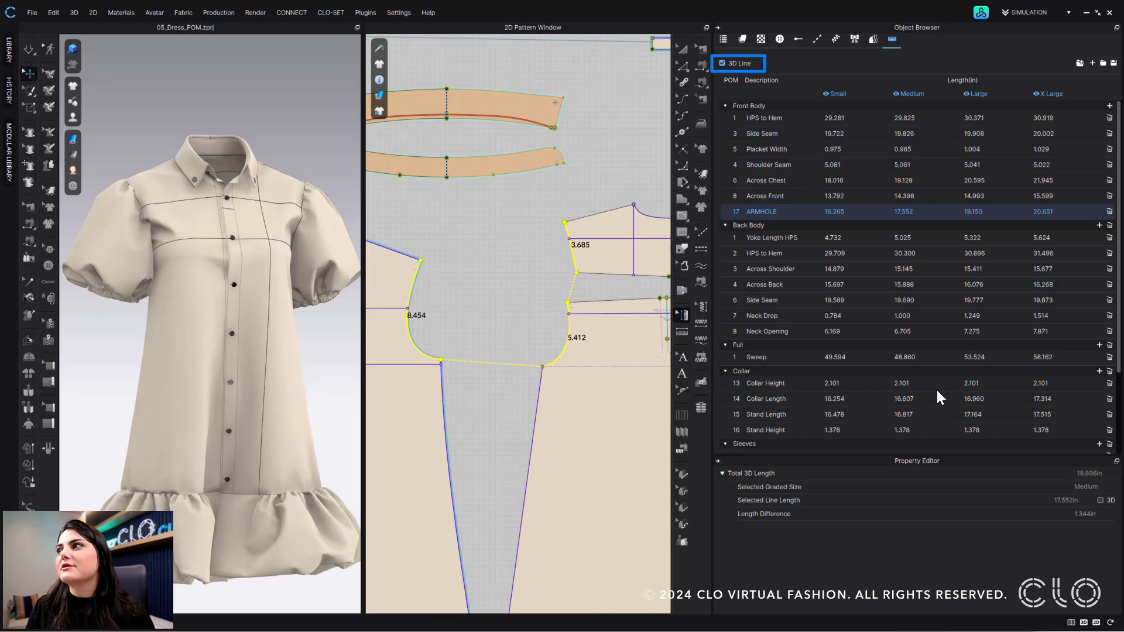
click(723, 63)
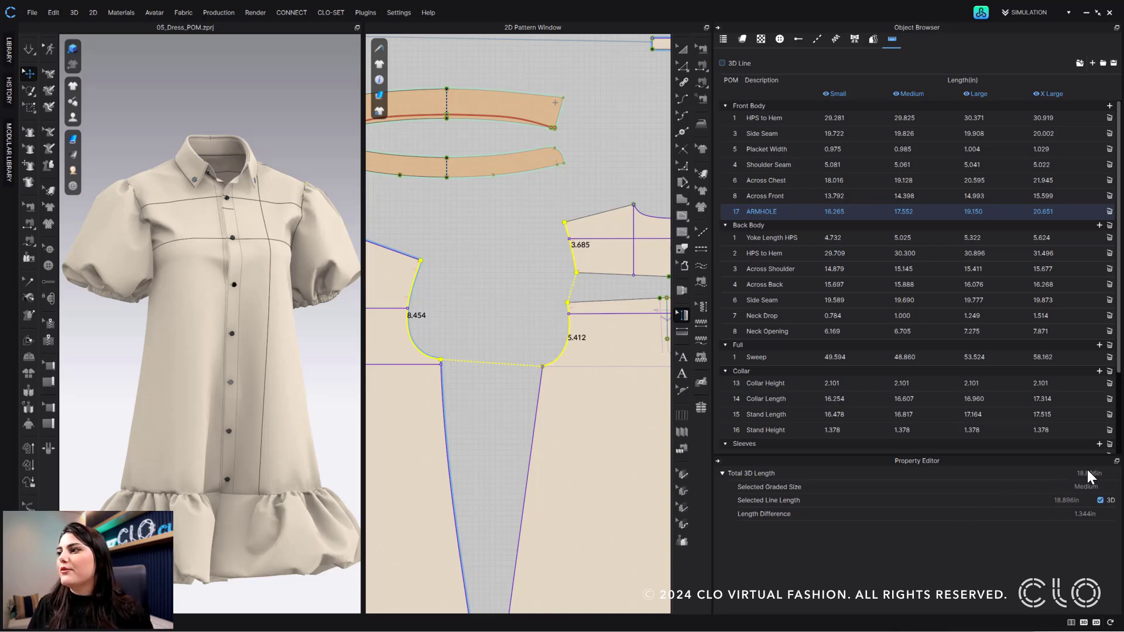
click(1101, 501)
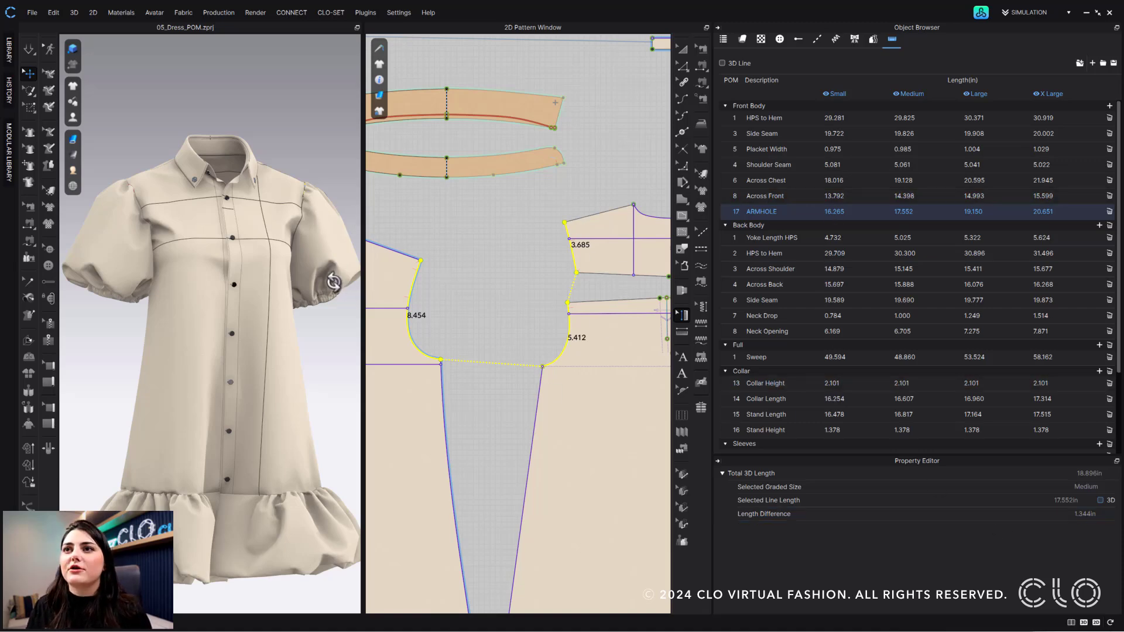
Orbit the garment, cancel the Save POM options, and switch to the 'Webinar 2024.2' Excel sheet
right_drag(334, 282, 307, 301)
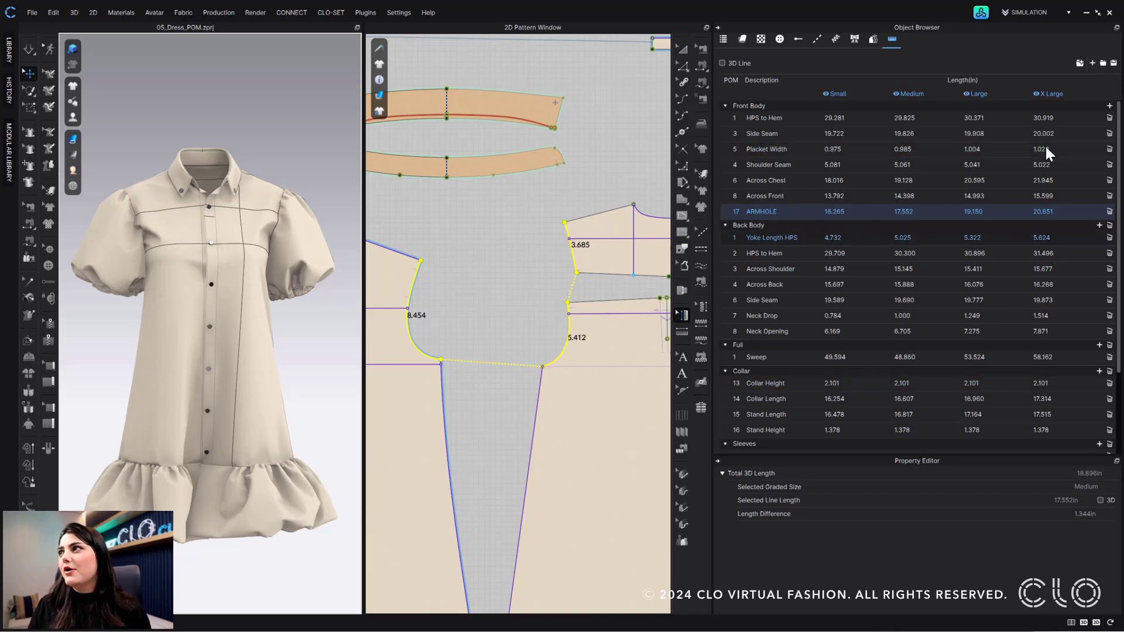
click(1115, 65)
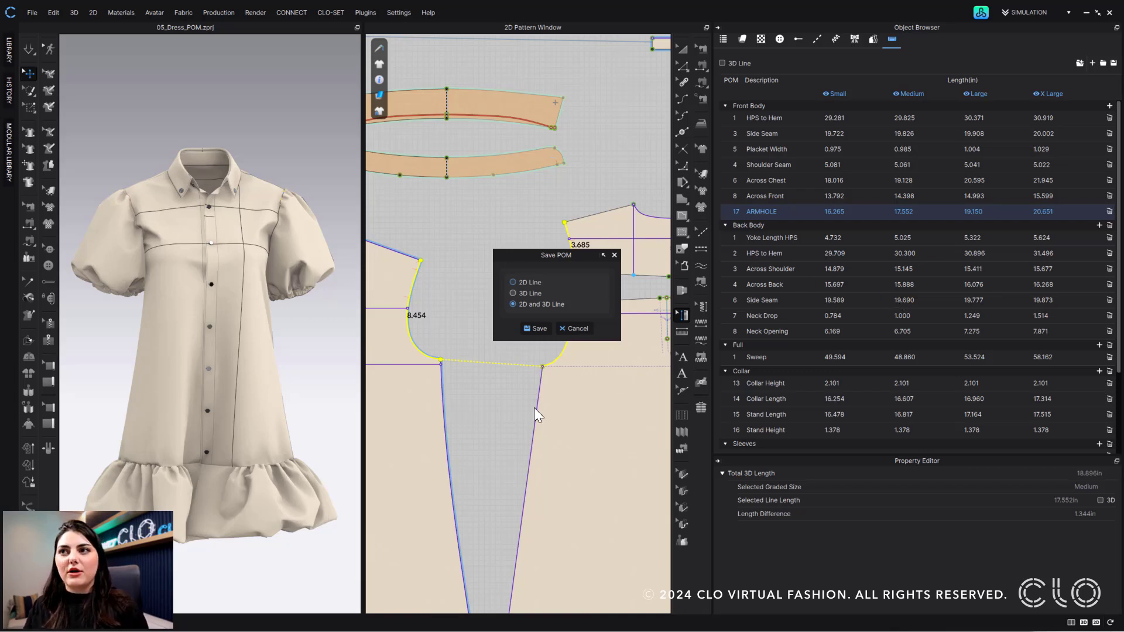
click(564, 330)
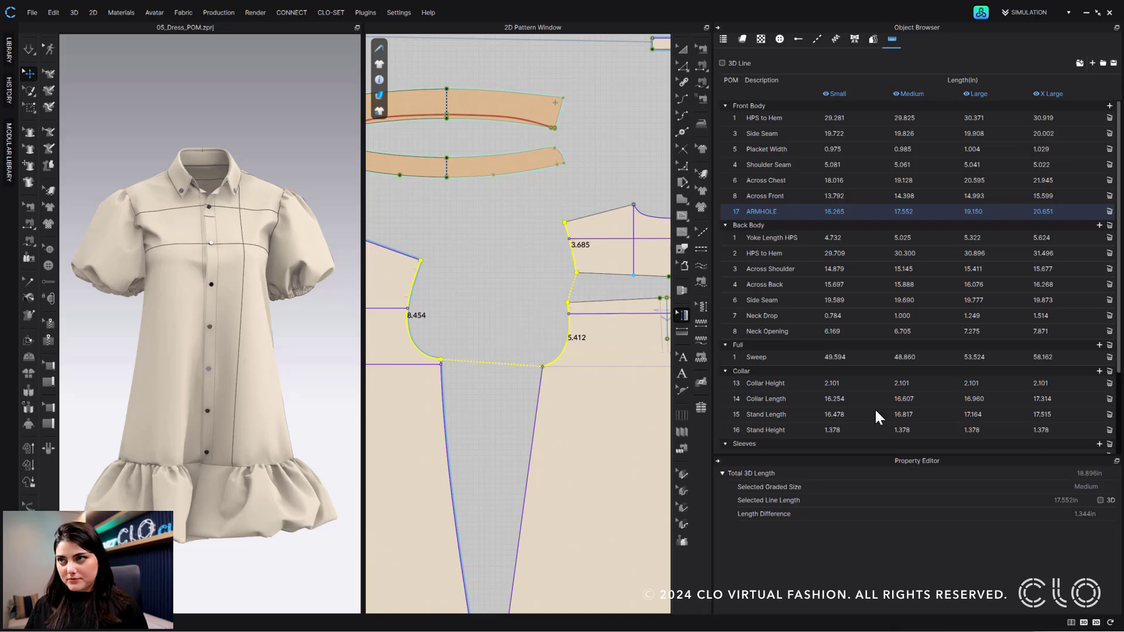
key(alt+Tab)
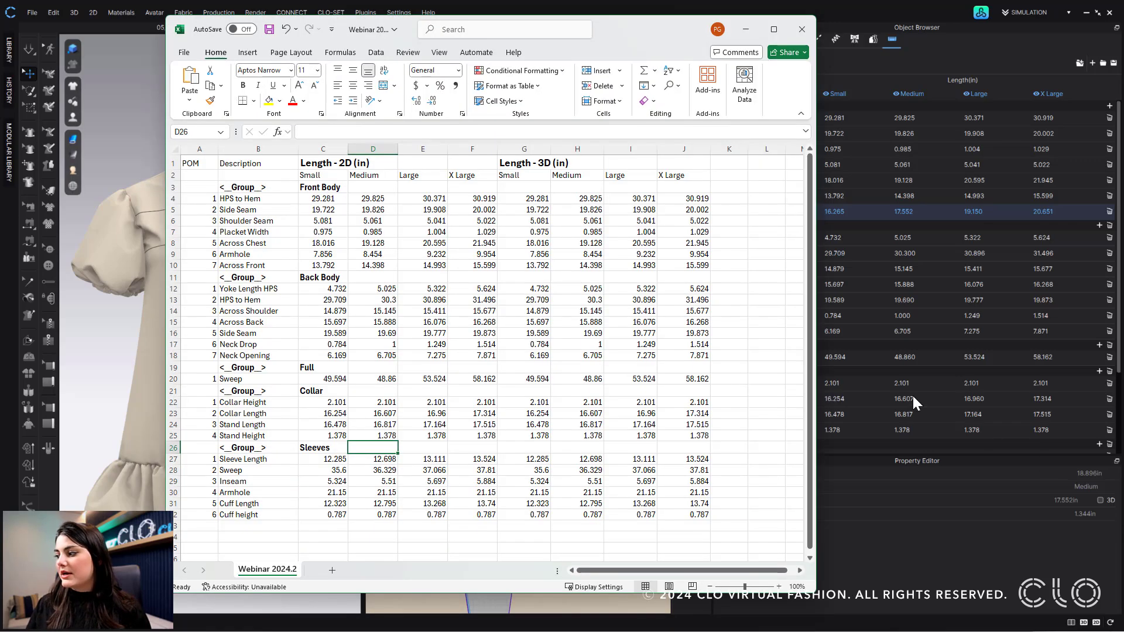